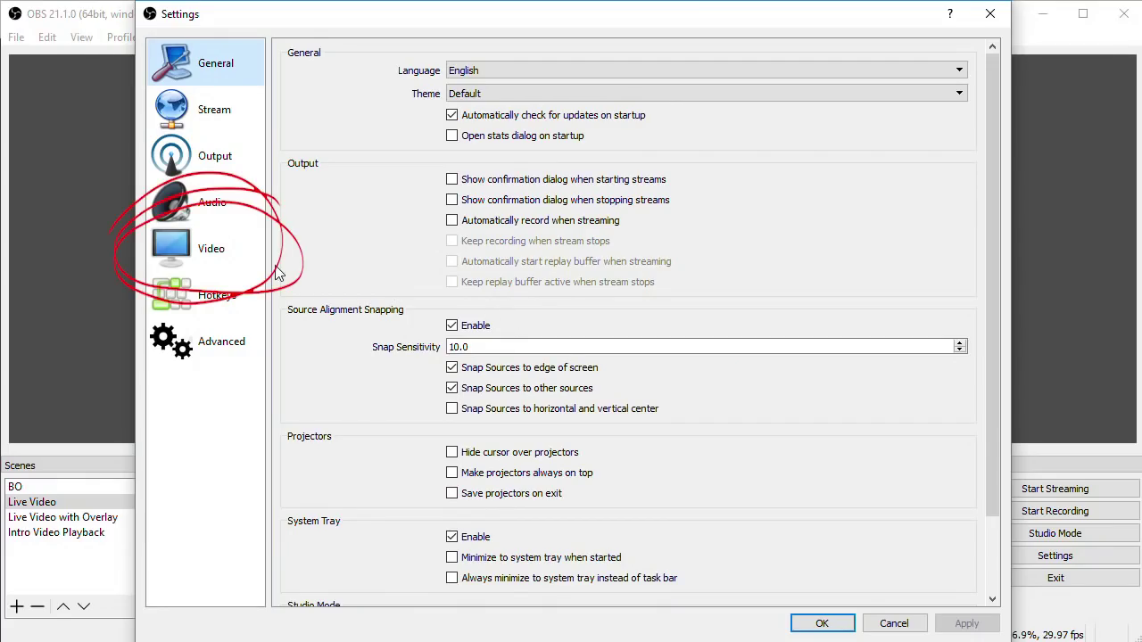
Show the Video settings page with the 1280x720 output resolution at 29.97 FPS
click(204, 248)
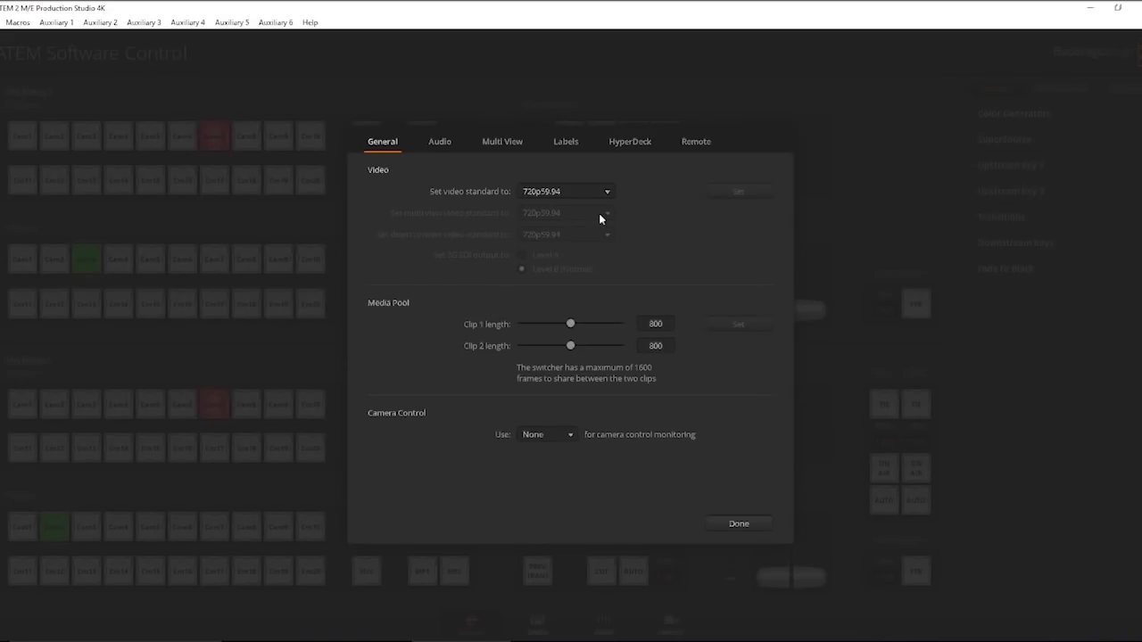
click(609, 191)
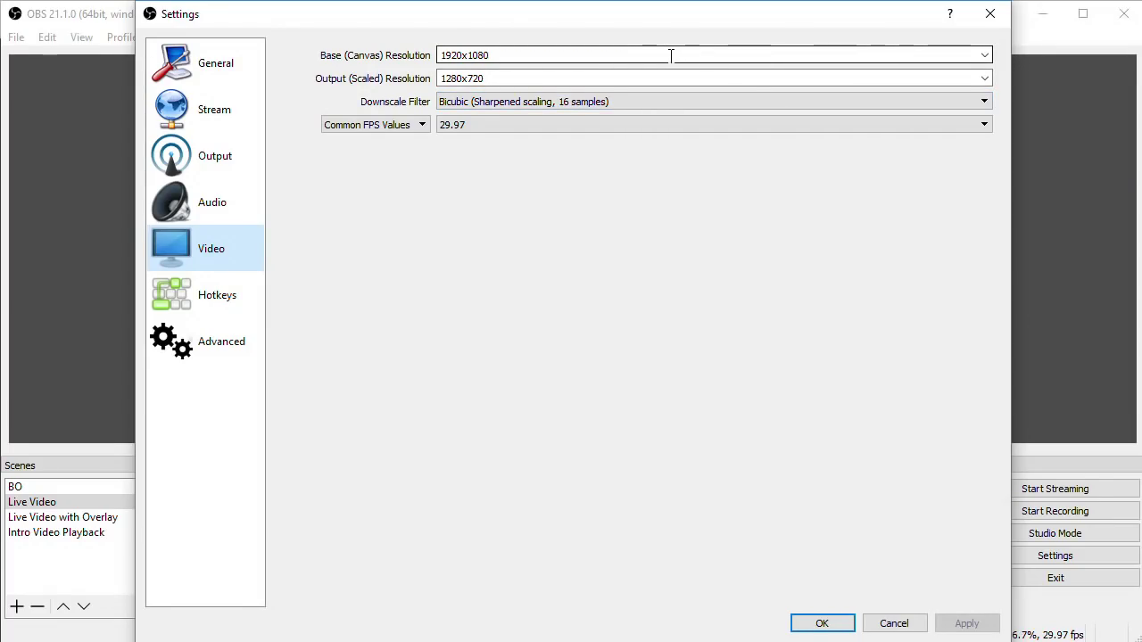
click(984, 55)
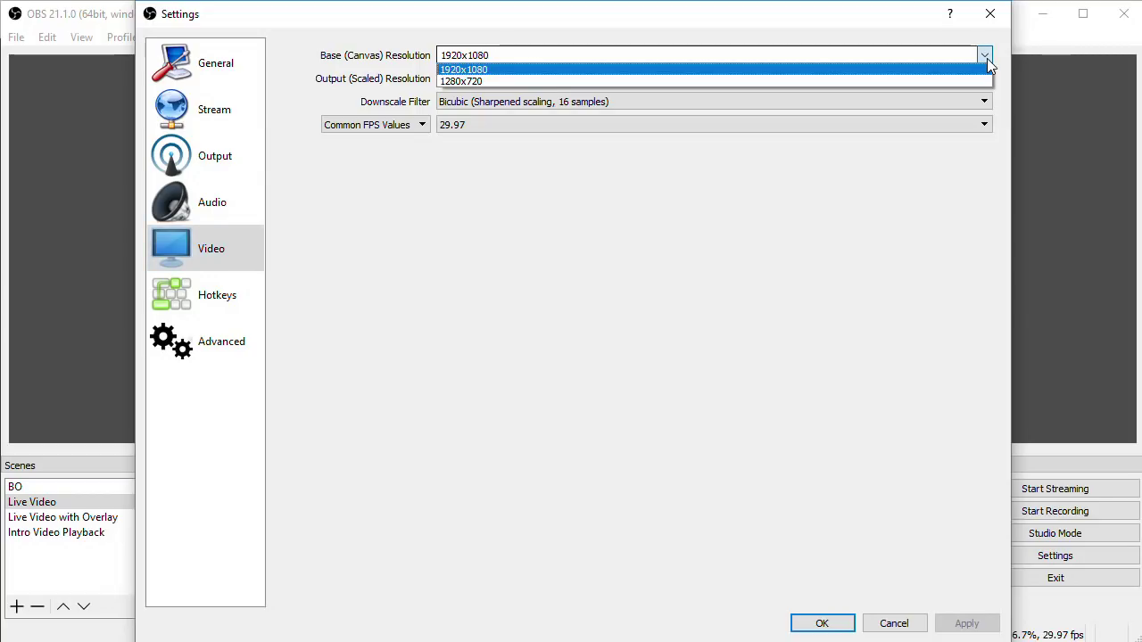
click(489, 72)
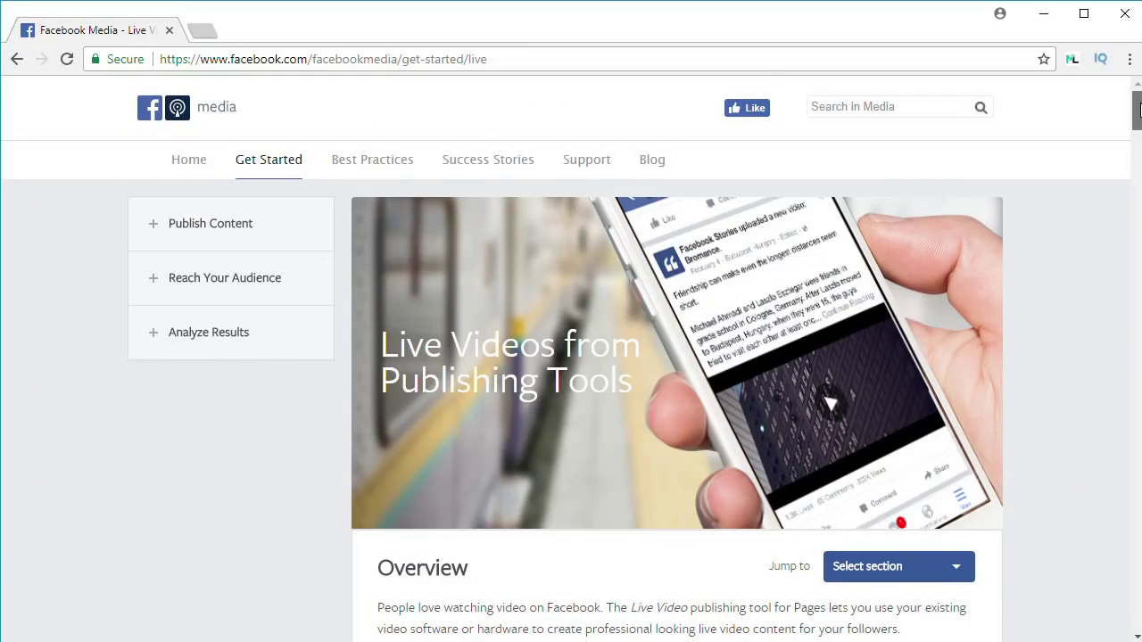
Scroll to Facebook's Live Video Specs and highlight the 720p (1280 x 720) maximum resolution line
scroll(678, 357, down, 15)
scroll(678, 356, down, 4)
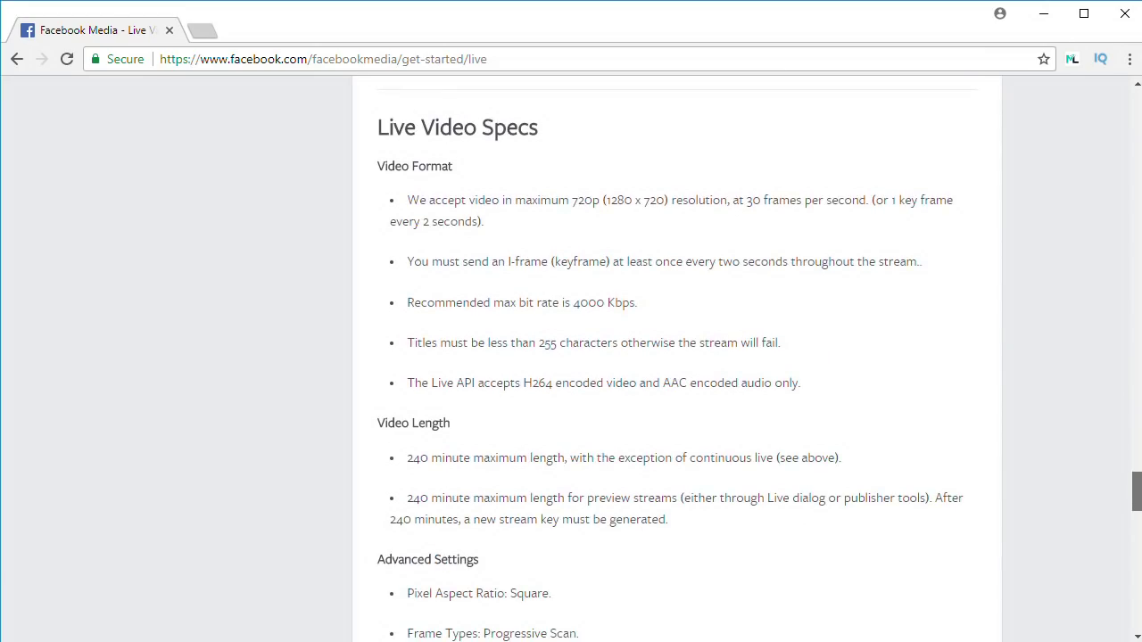
drag(408, 201, 728, 203)
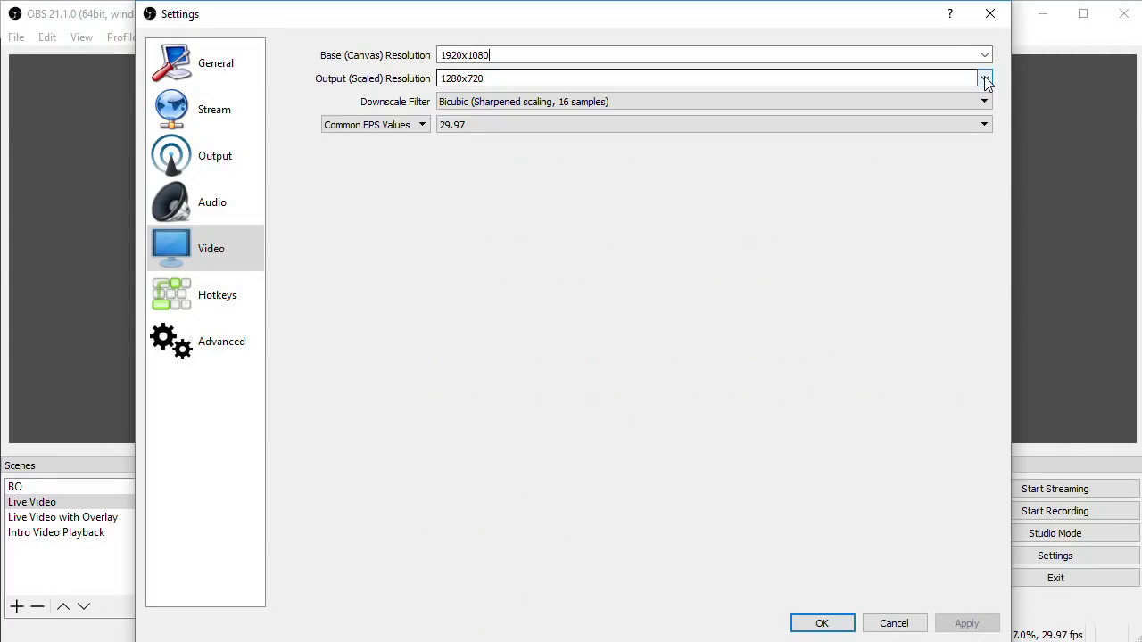
click(985, 78)
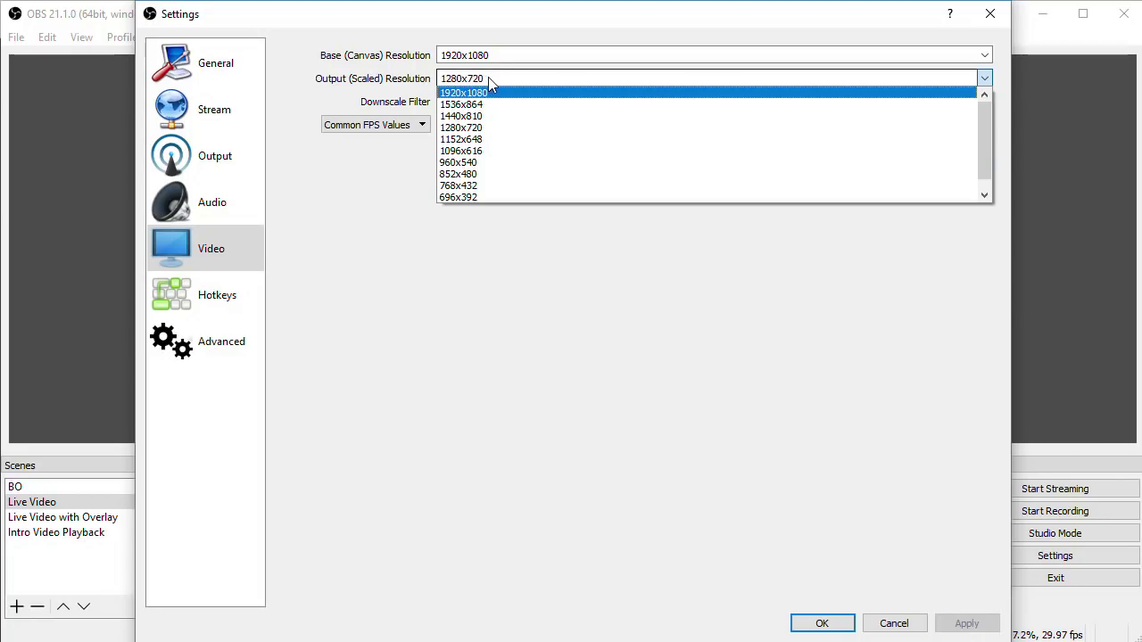
Try 1280x720 and 1920x1080 output resolutions, finally leaving the output at 1920x1080
click(410, 82)
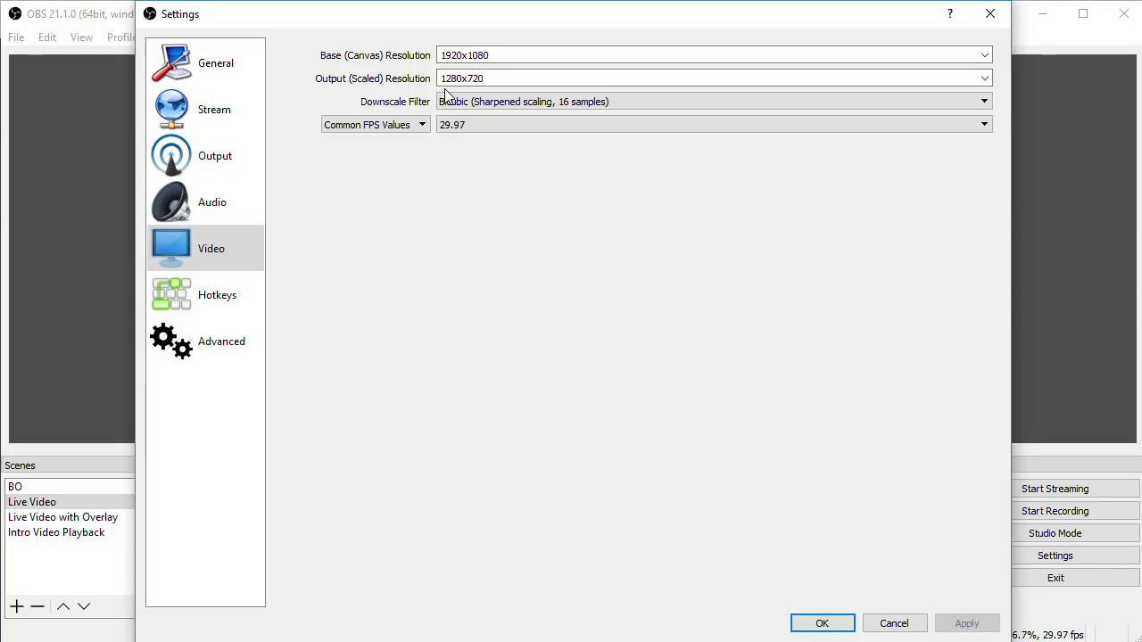
click(991, 79)
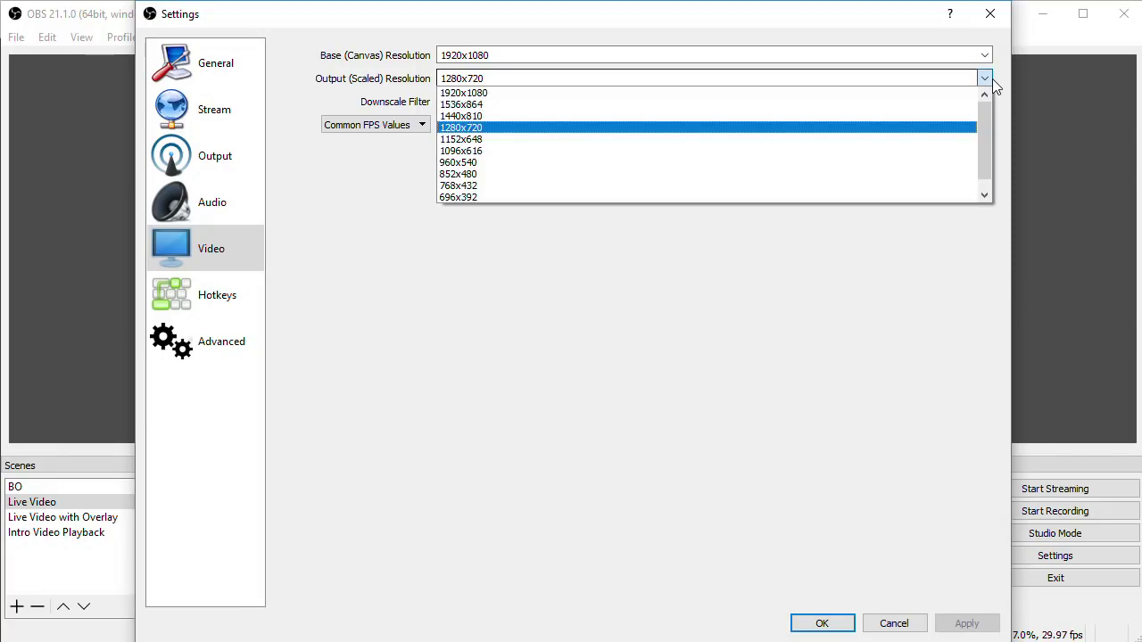
click(480, 96)
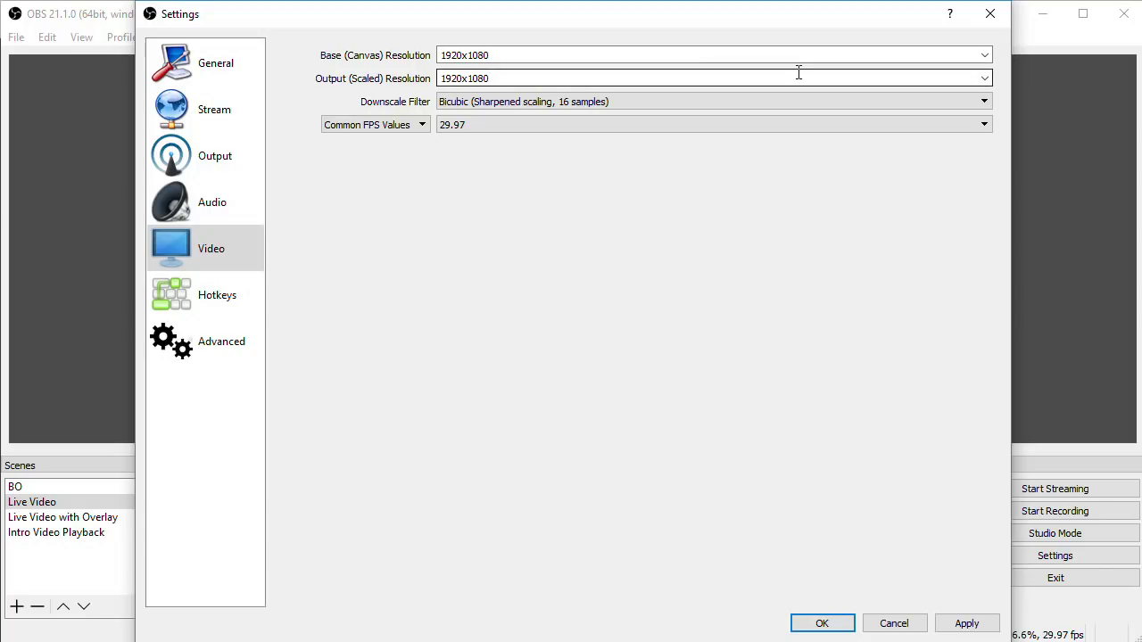
click(984, 79)
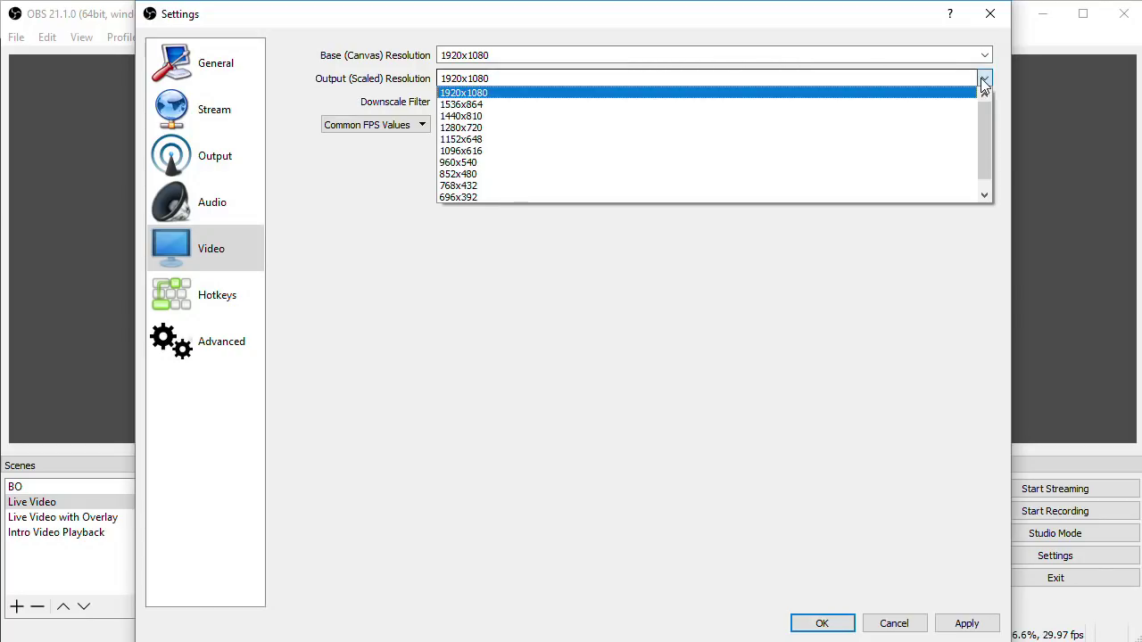
click(811, 130)
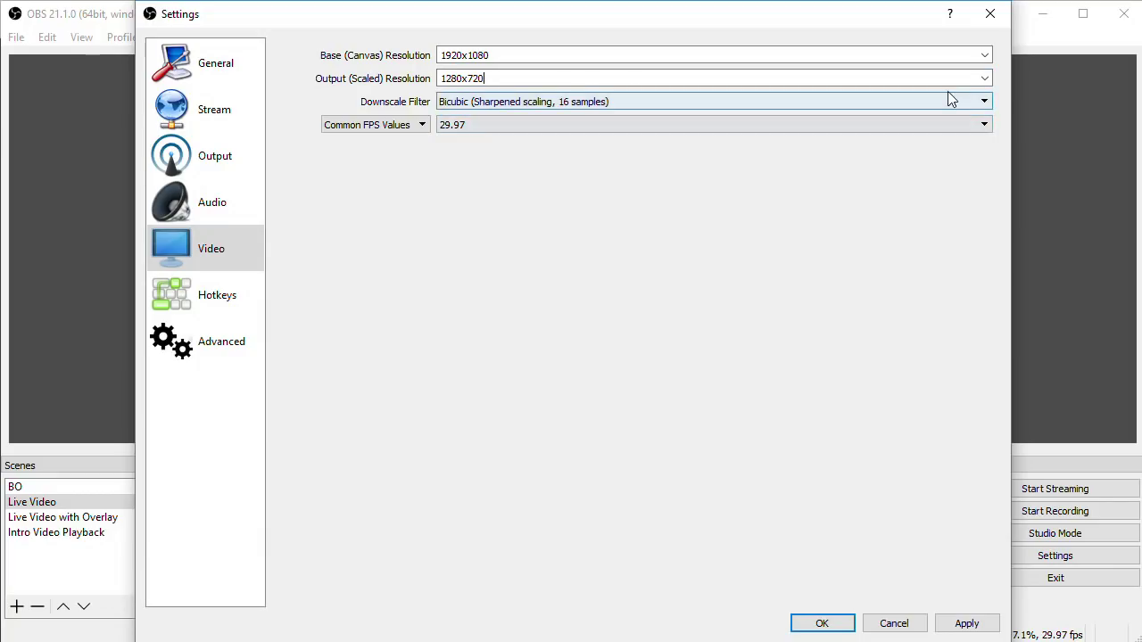
click(984, 79)
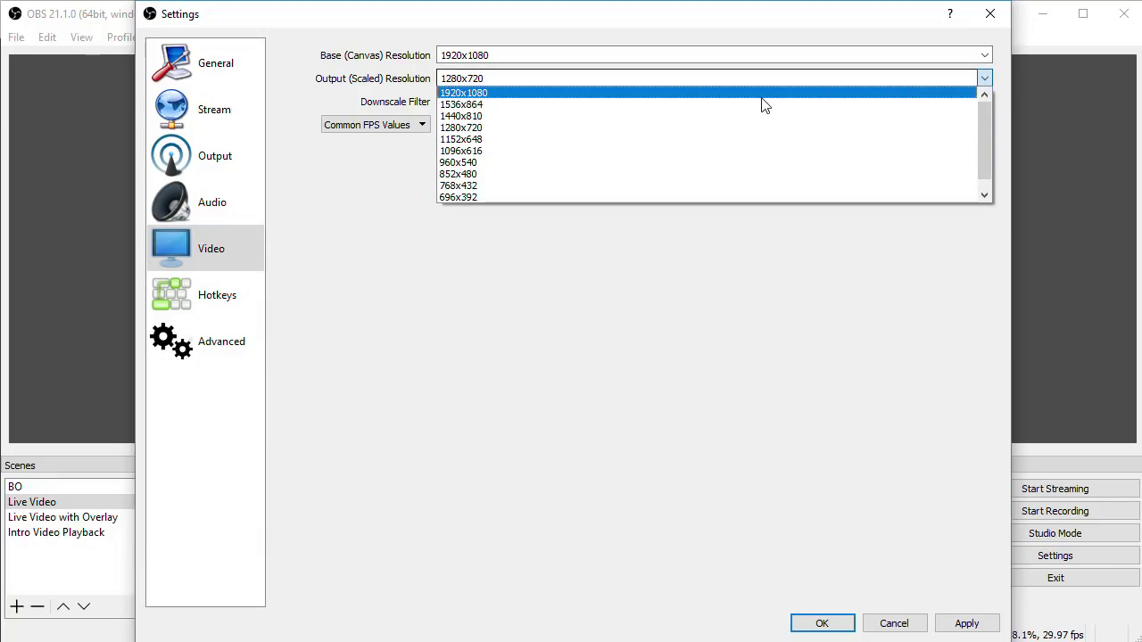
click(474, 92)
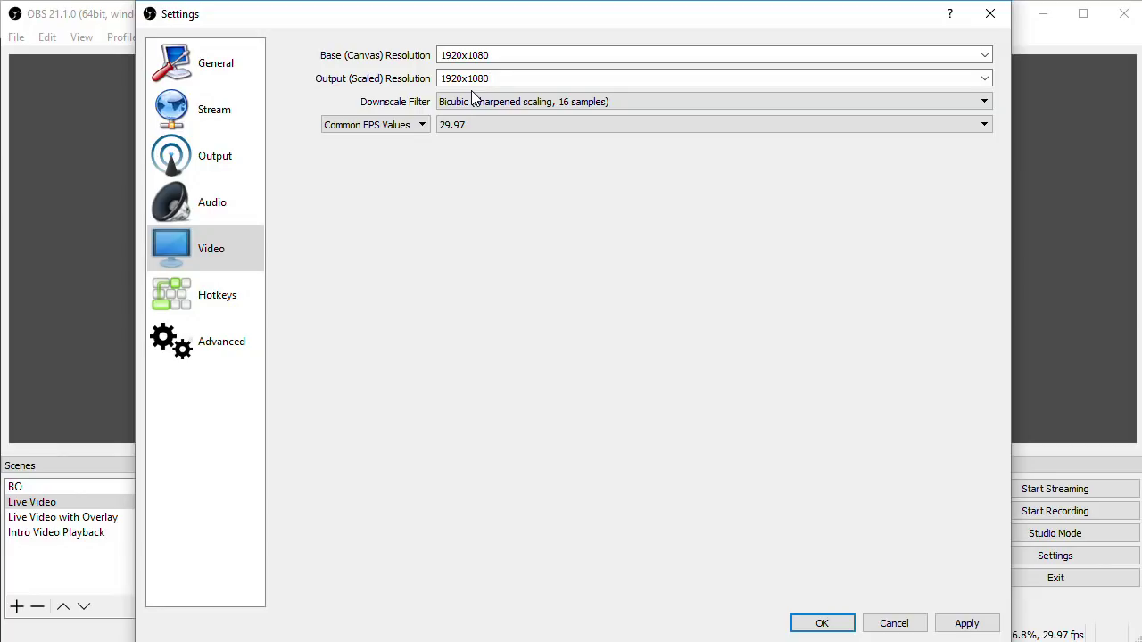
click(979, 130)
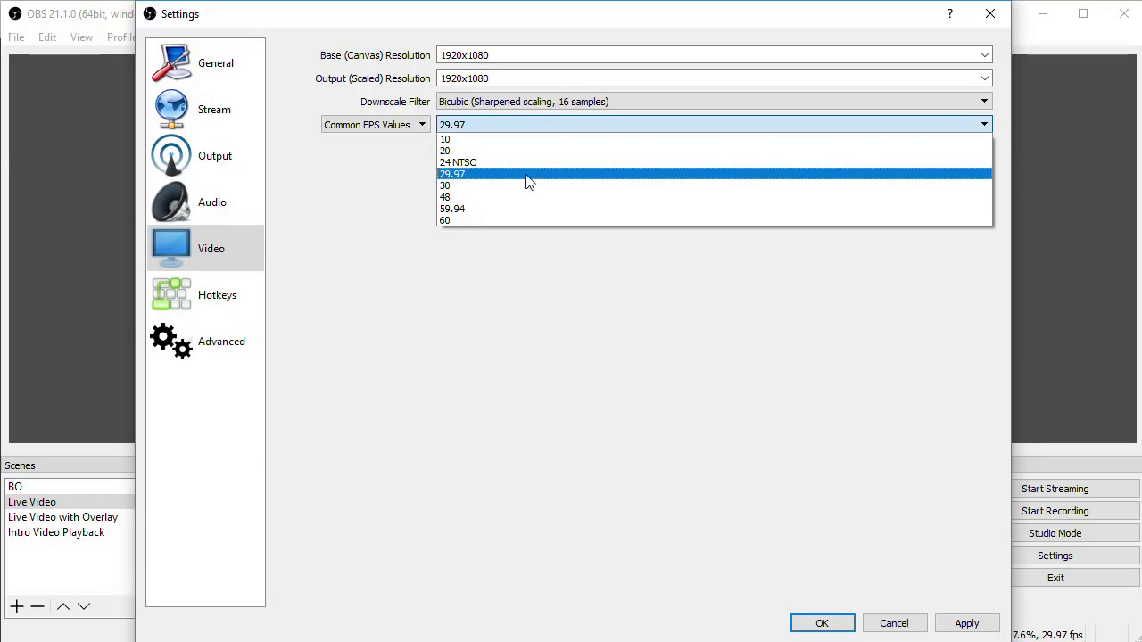
click(464, 185)
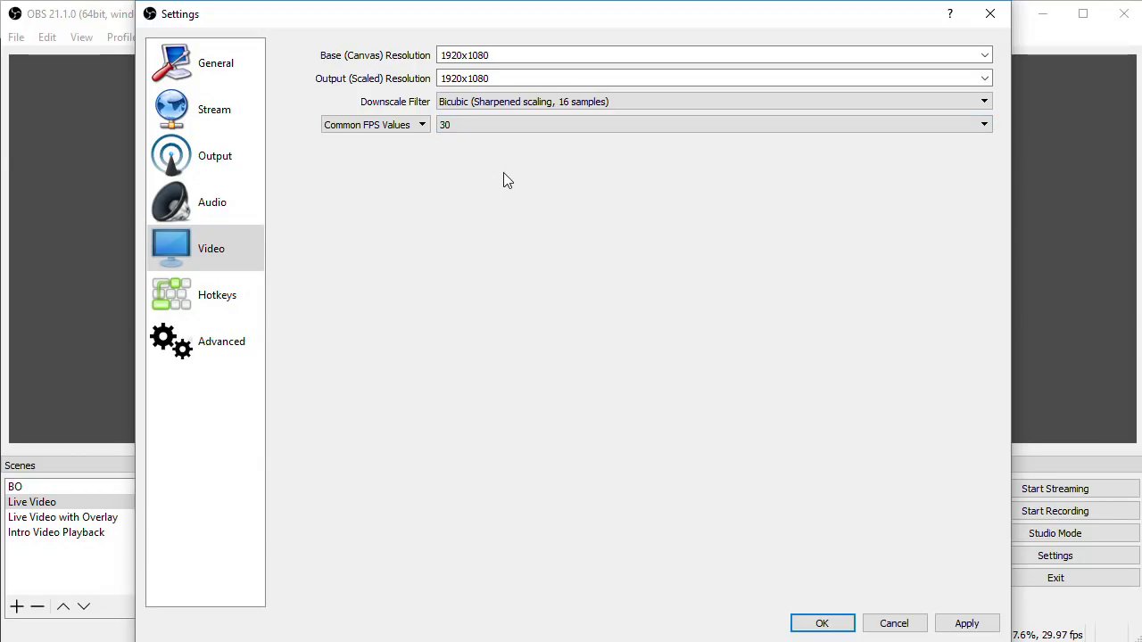
click(514, 130)
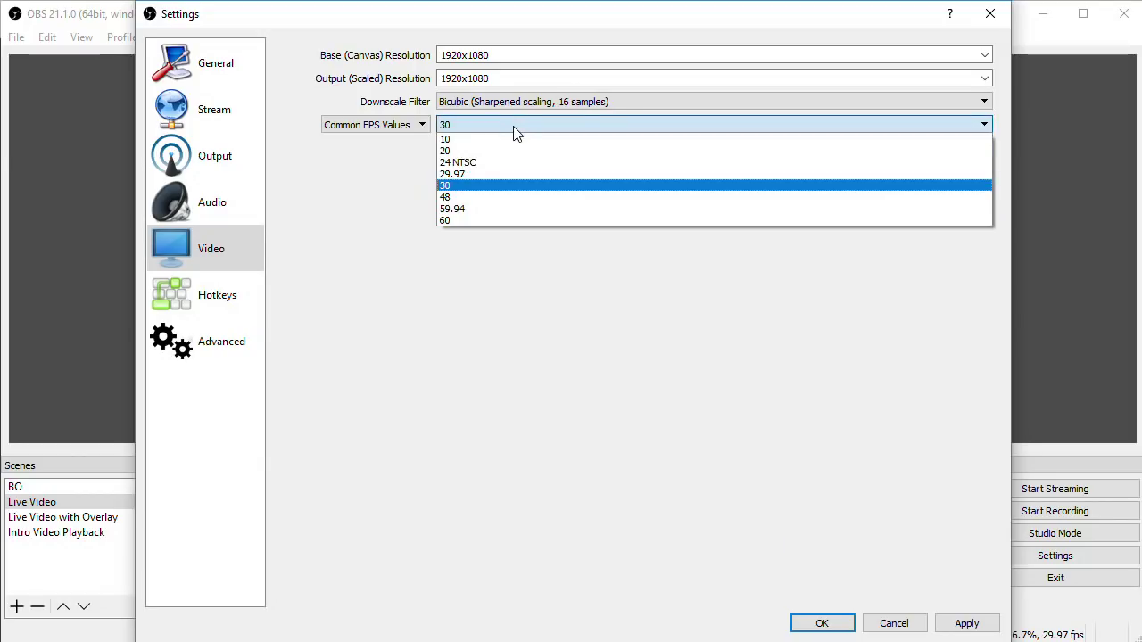
click(505, 175)
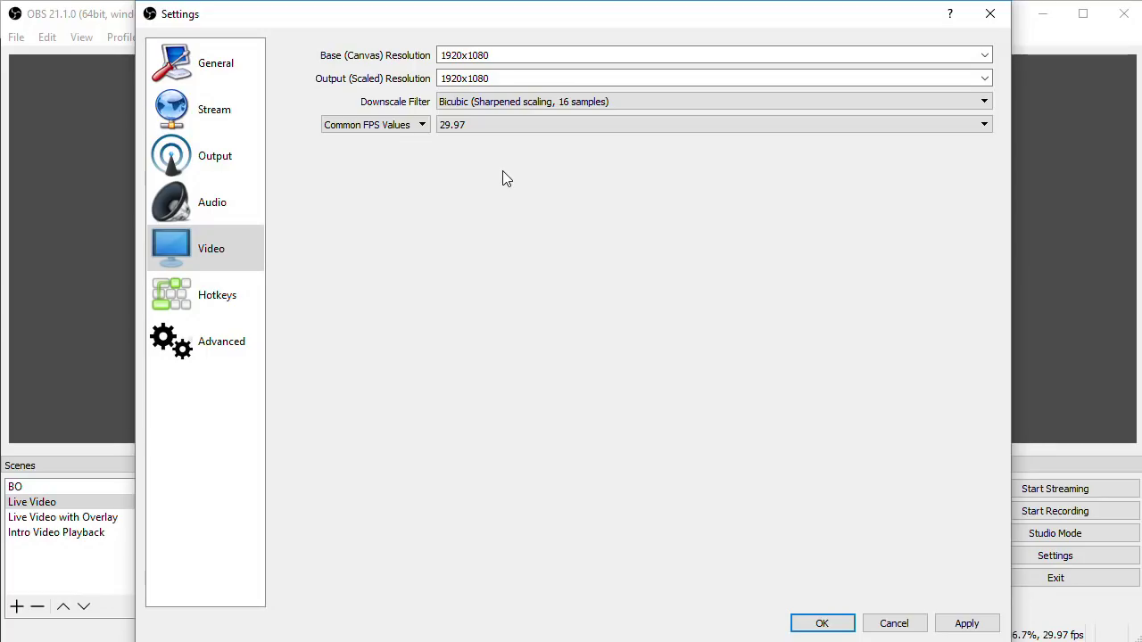
Switch the Output Mode to Advanced and rescale the stream to 1280x720
click(204, 168)
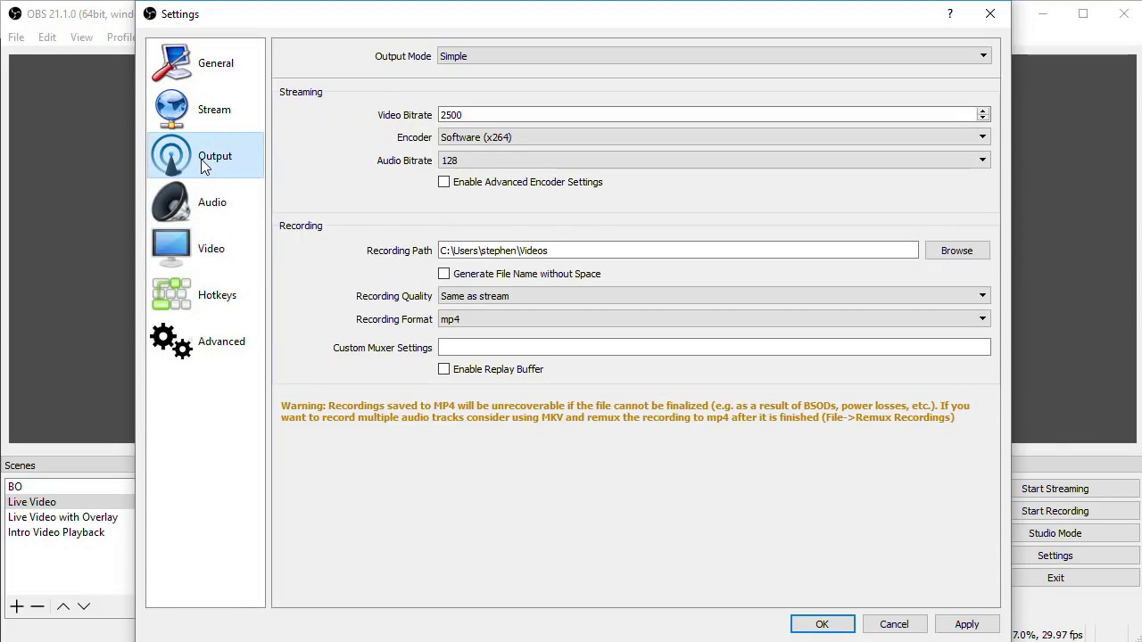
click(497, 56)
click(498, 82)
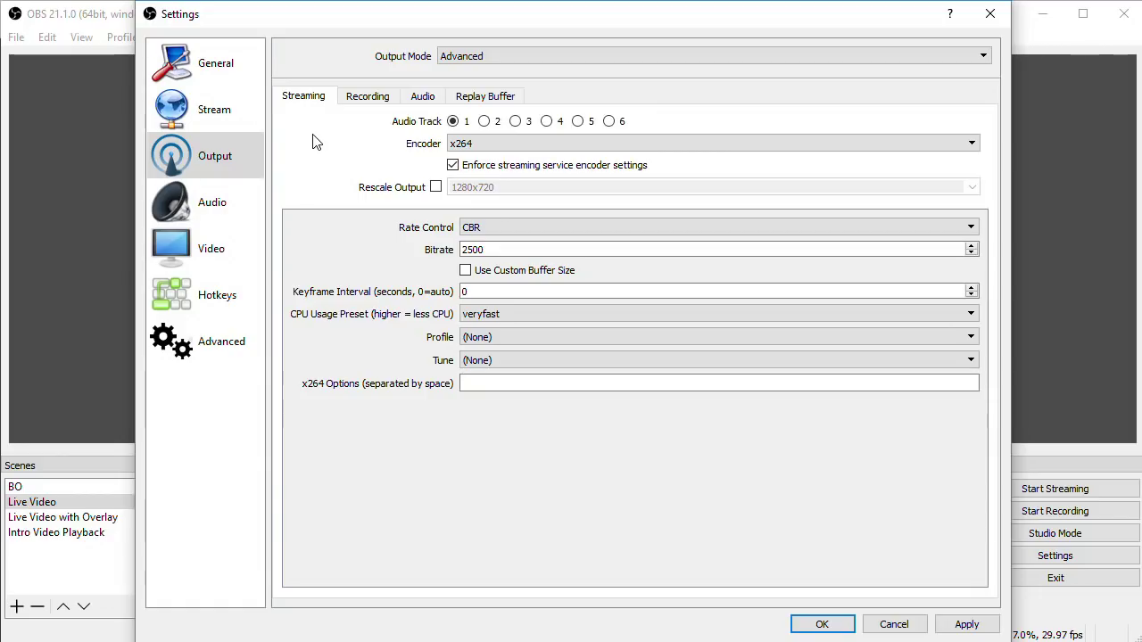
click(437, 189)
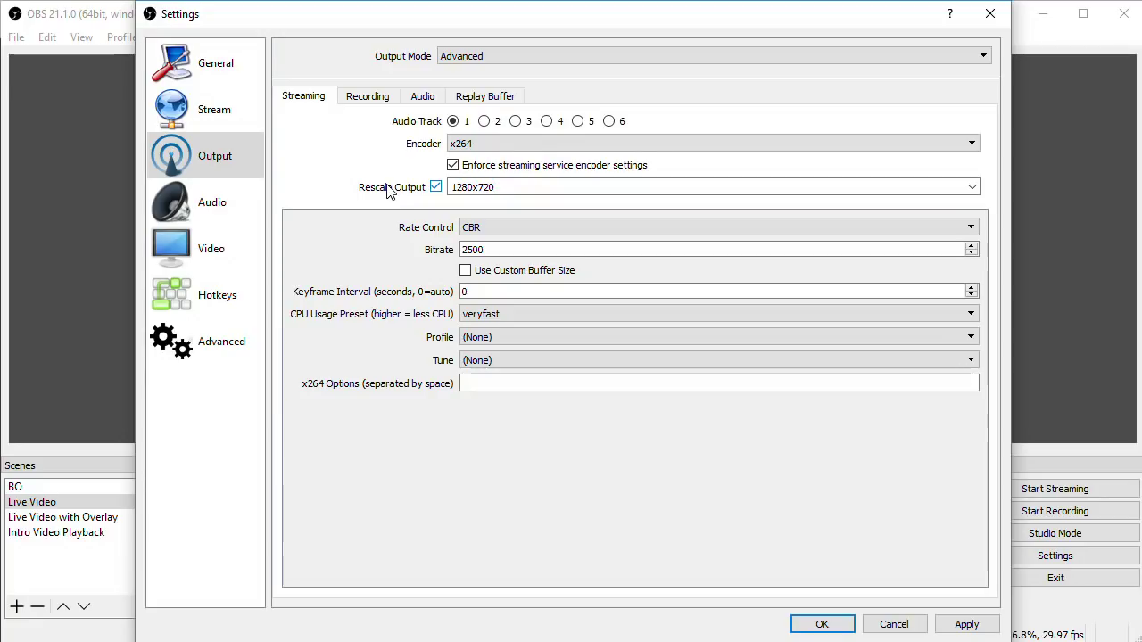
click(499, 145)
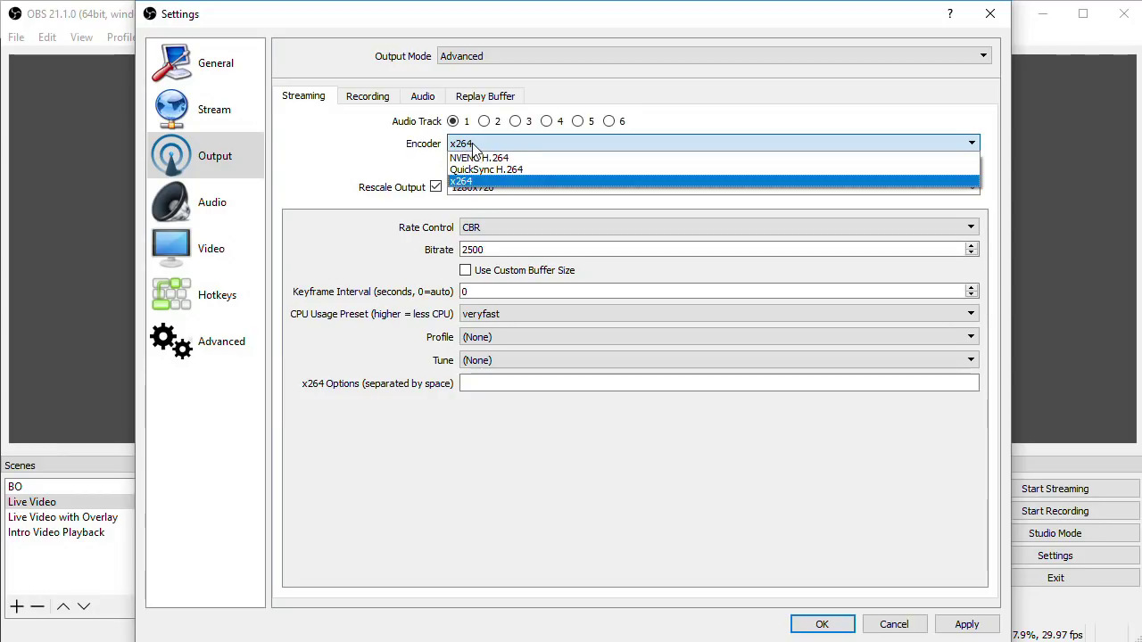
click(473, 144)
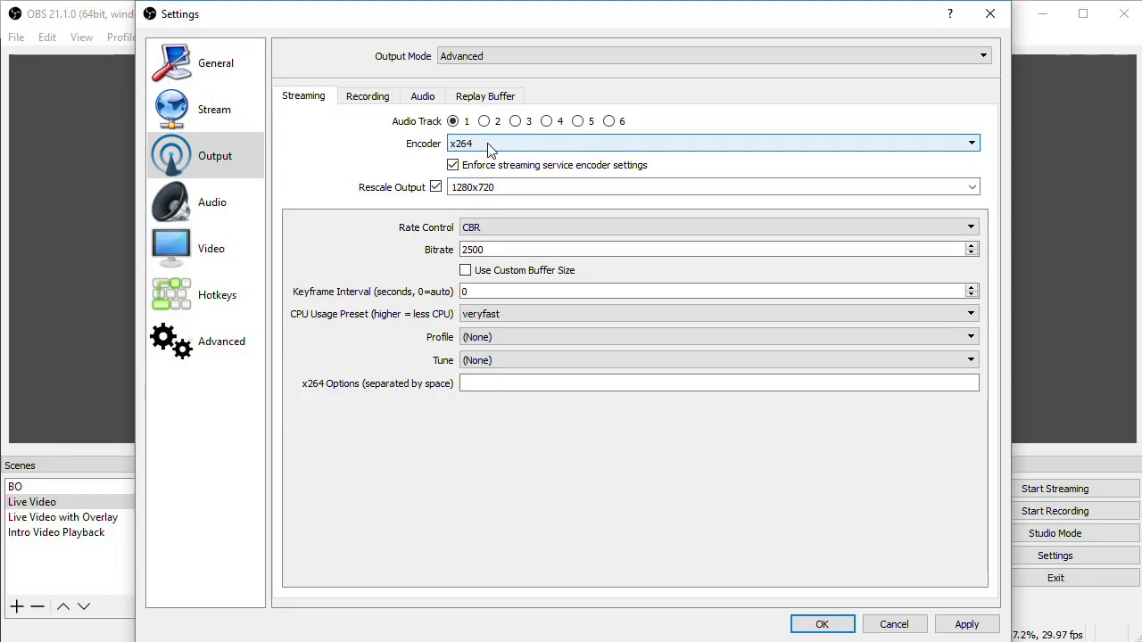
click(487, 144)
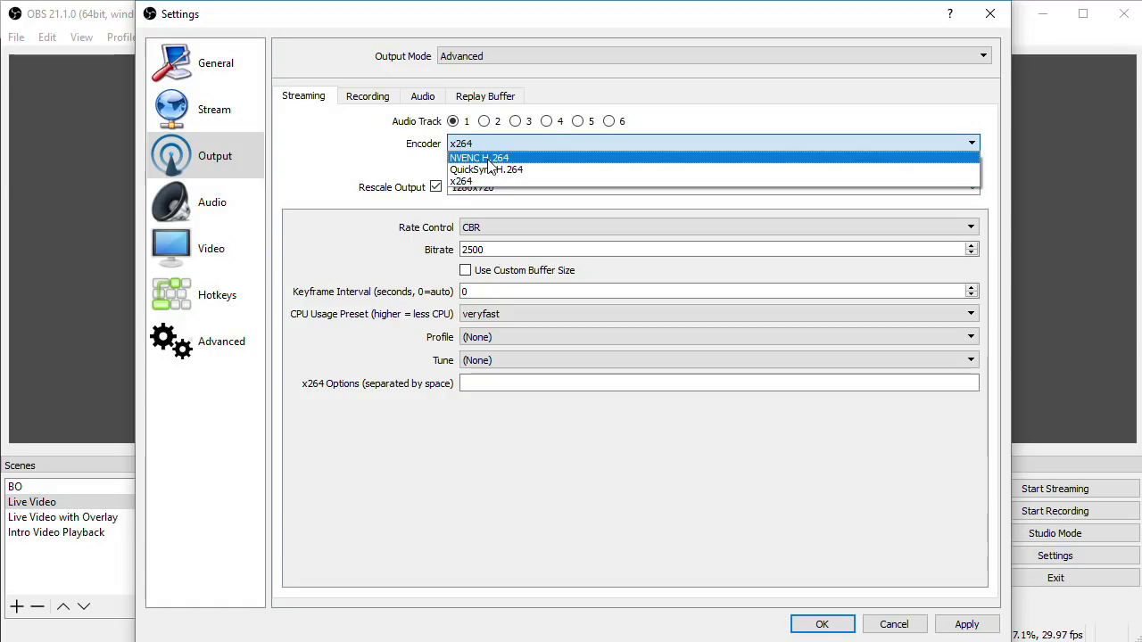
click(488, 159)
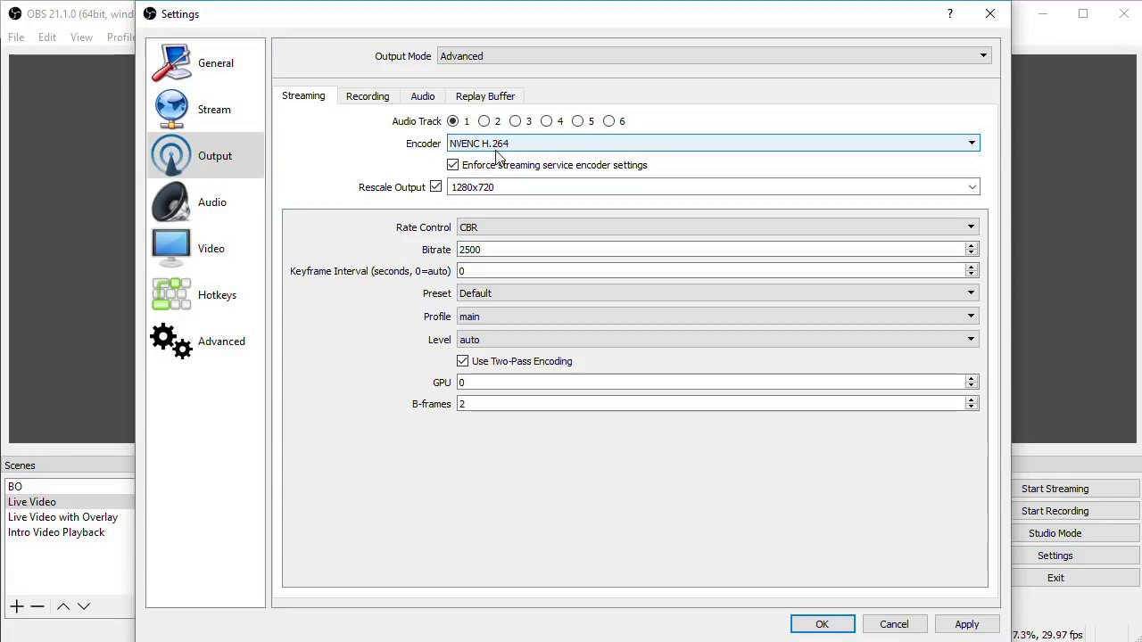
click(499, 148)
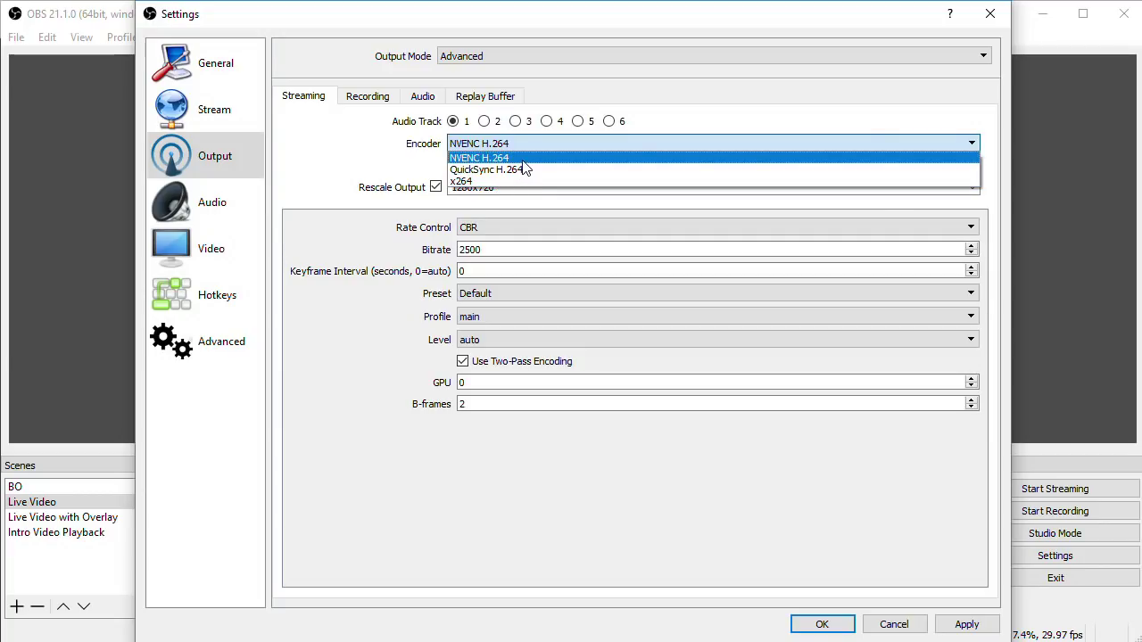
click(524, 161)
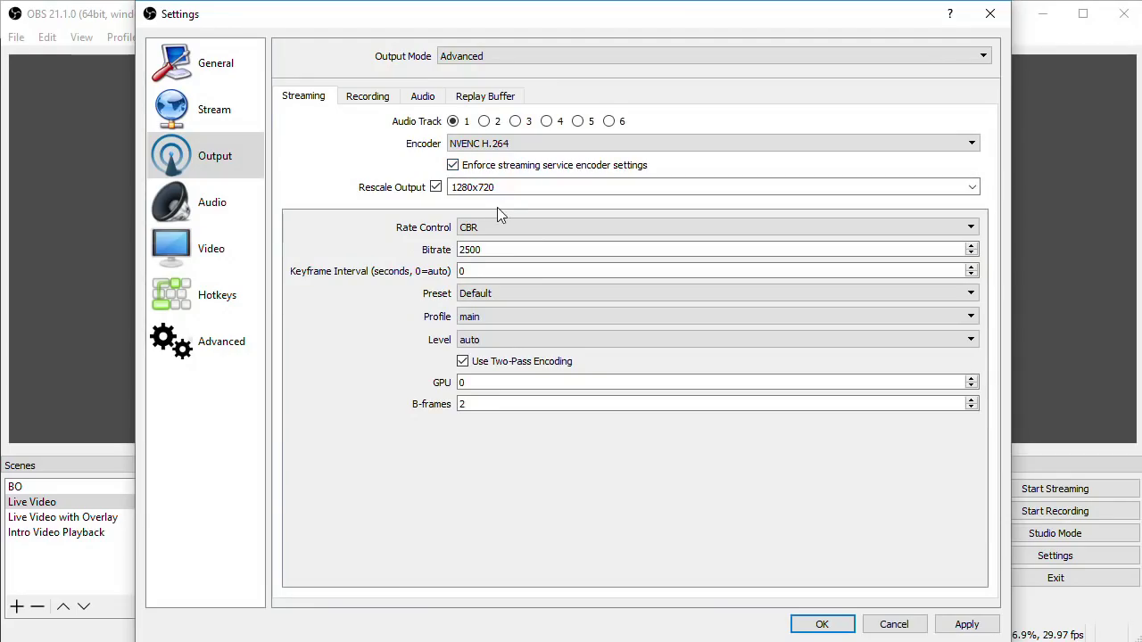
click(490, 227)
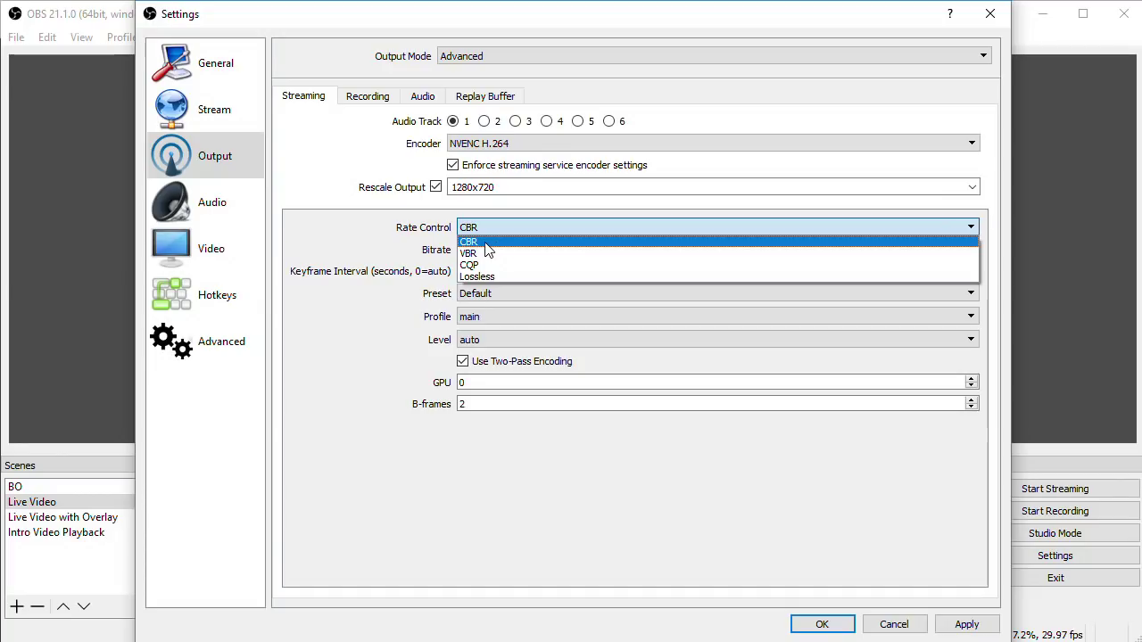
click(486, 244)
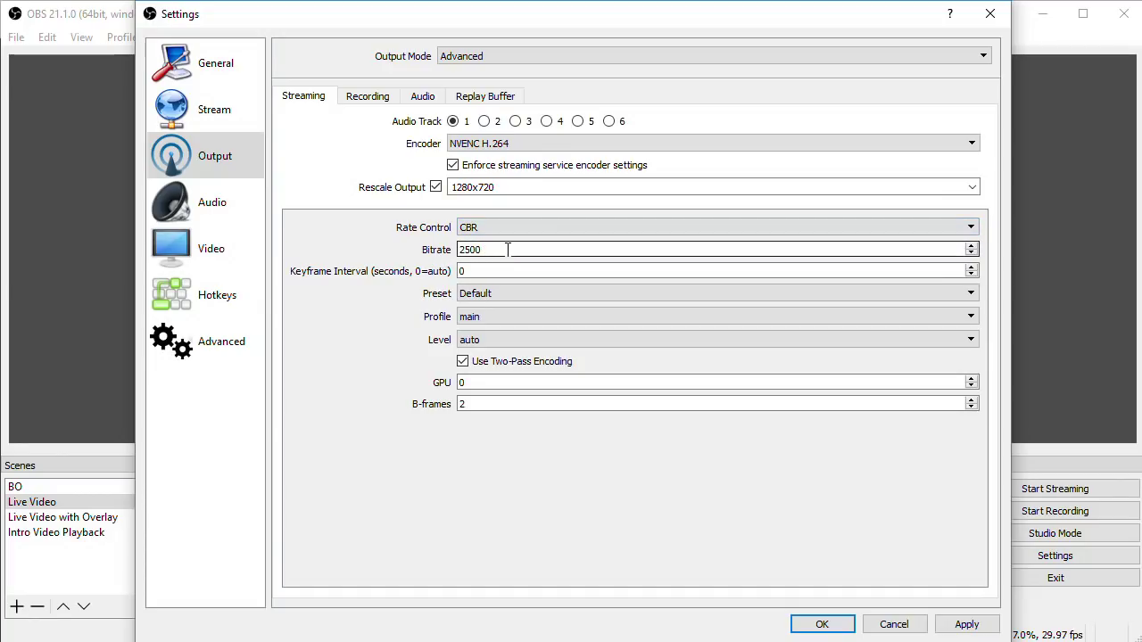
drag(508, 250, 428, 253)
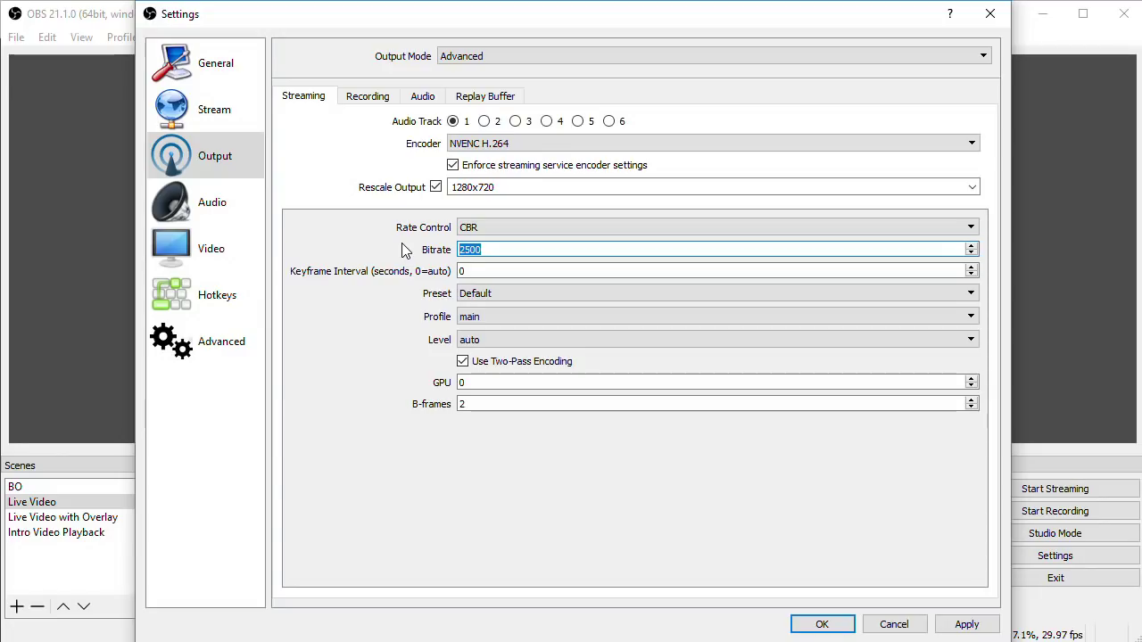
Replace the streaming bitrate with 5500
text(3500)
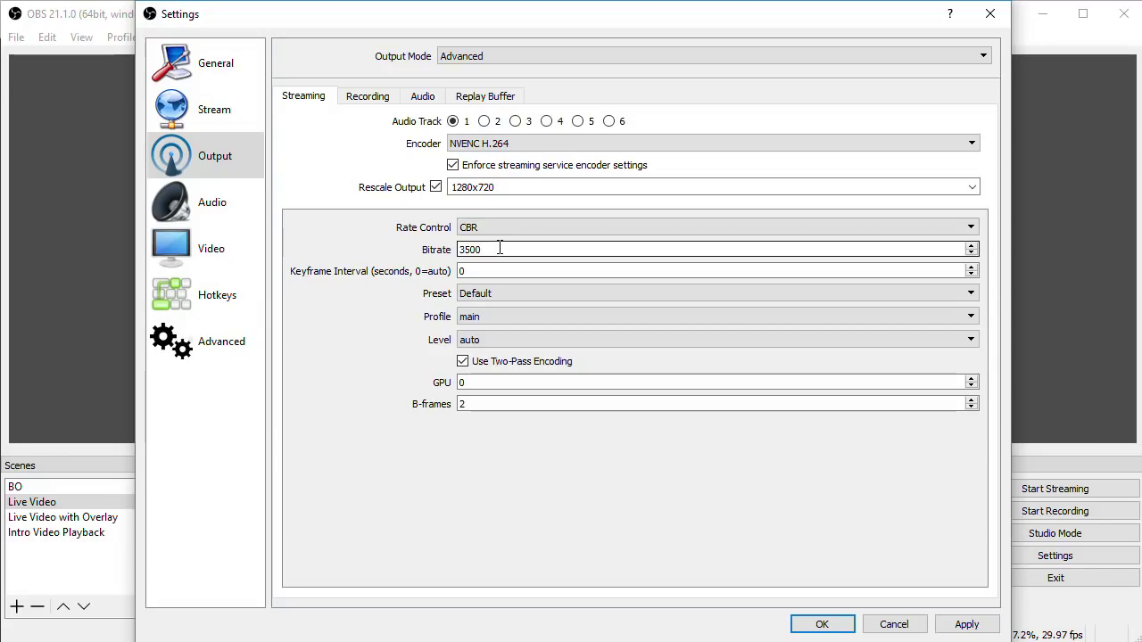
drag(500, 249, 437, 242)
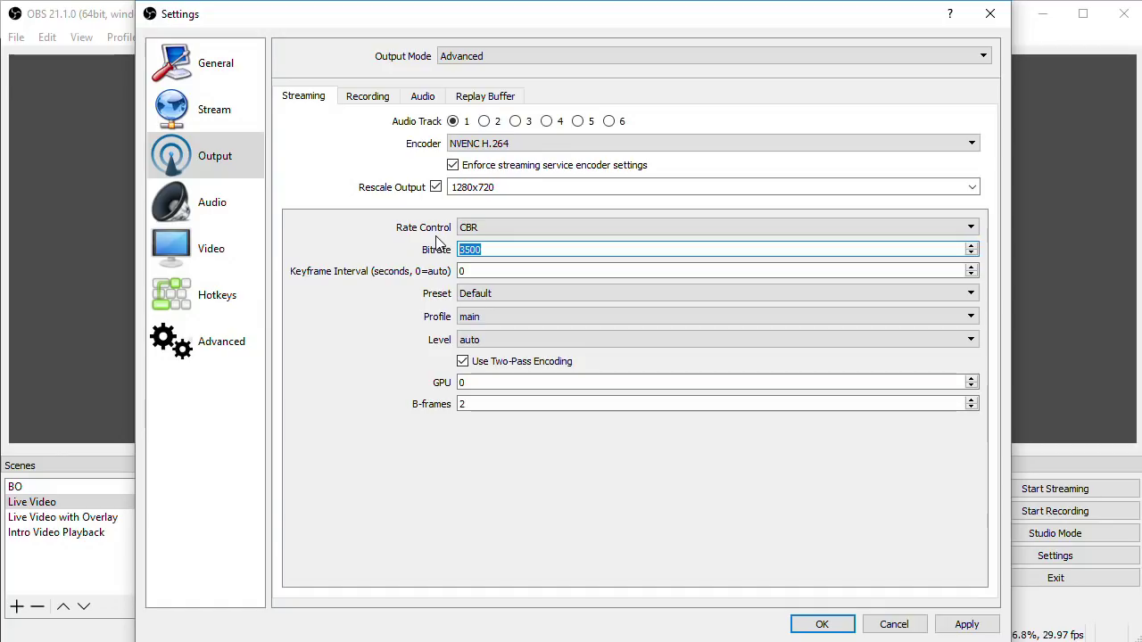
text(5500)
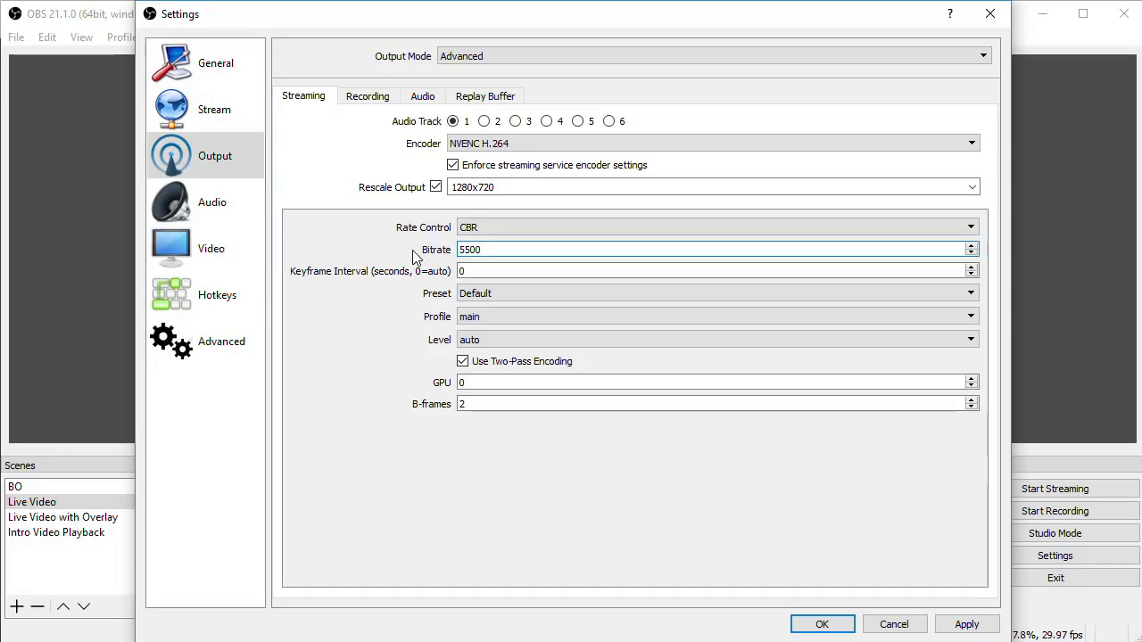
Try a keyframe interval of 2, then reset it to 0
double_click(461, 272)
text(2)
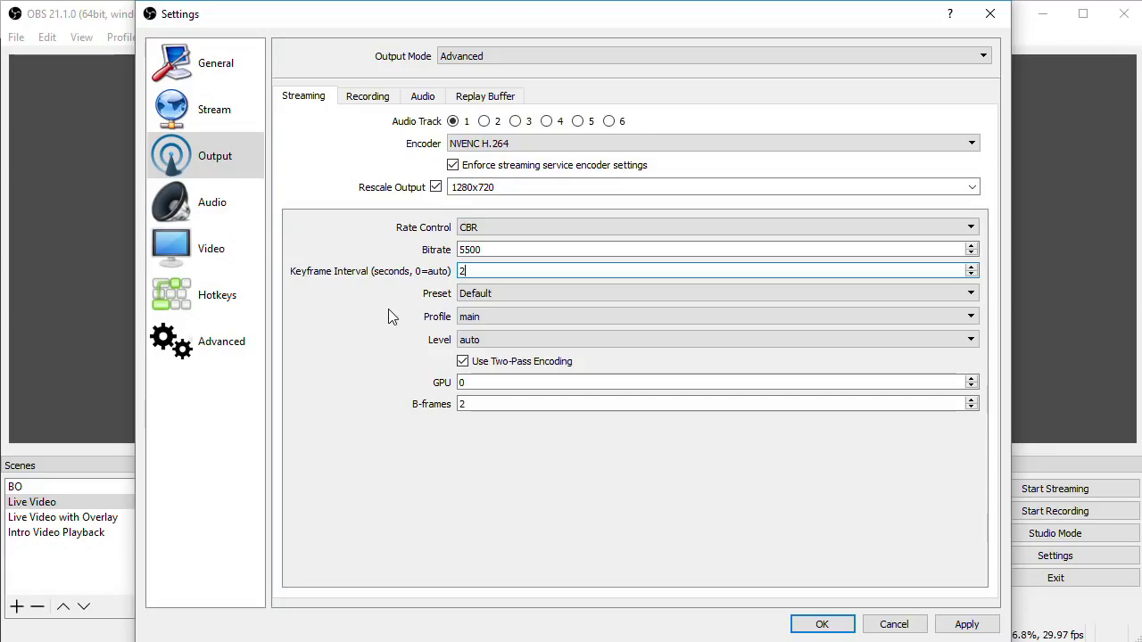
key(BackSpace)
text(0)
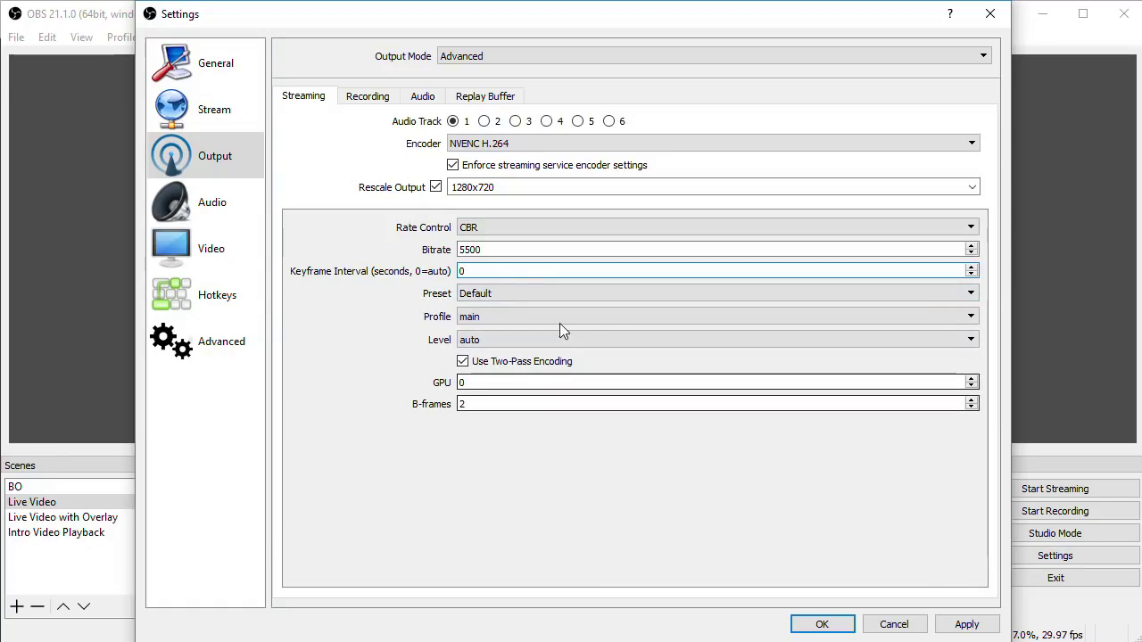
Switch the streaming encoder to x264 and back to NVENC H.264
click(530, 144)
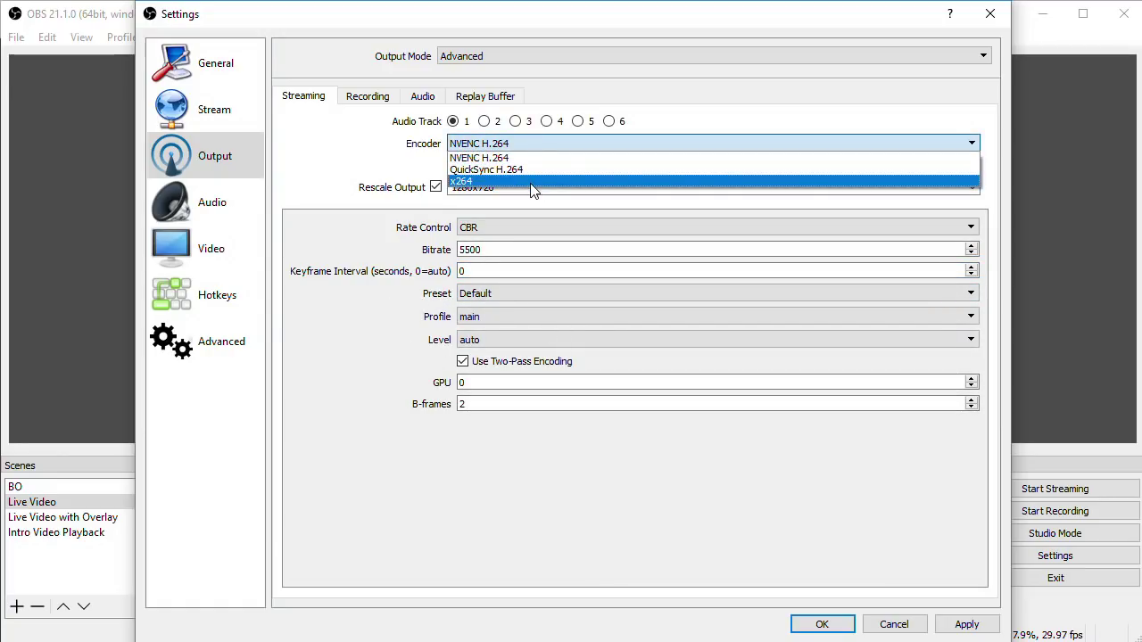
click(531, 182)
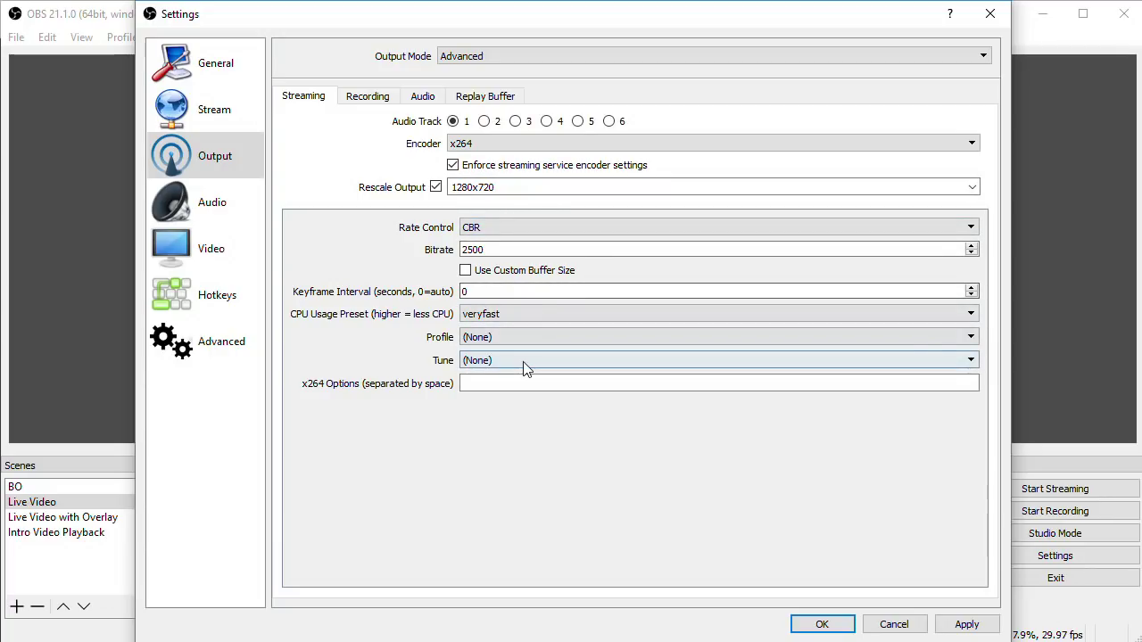
click(482, 145)
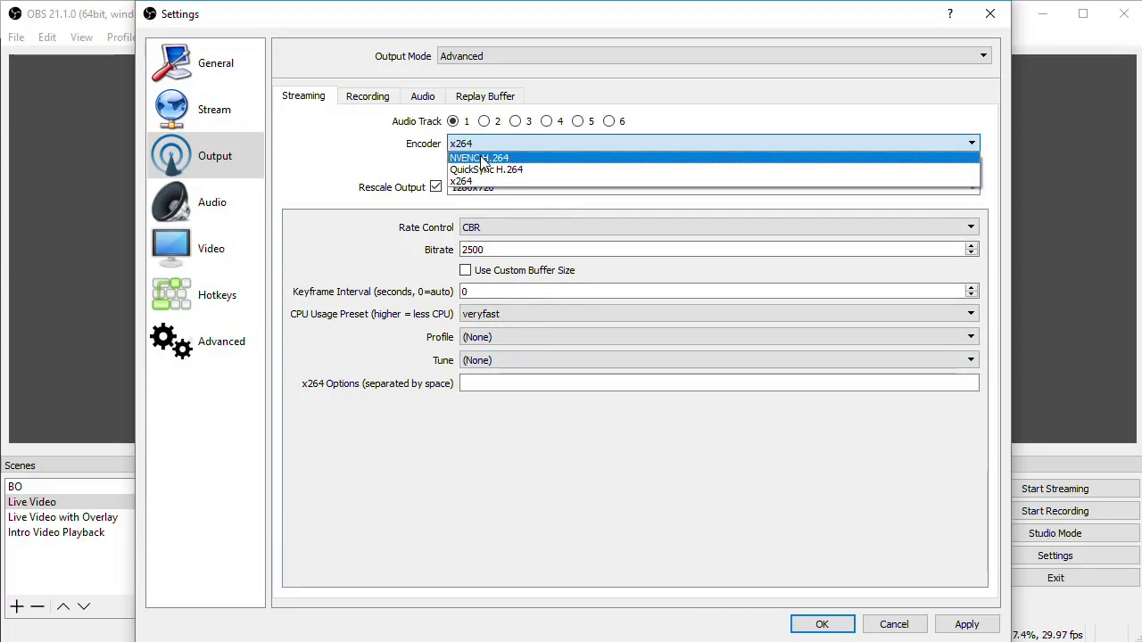
click(479, 158)
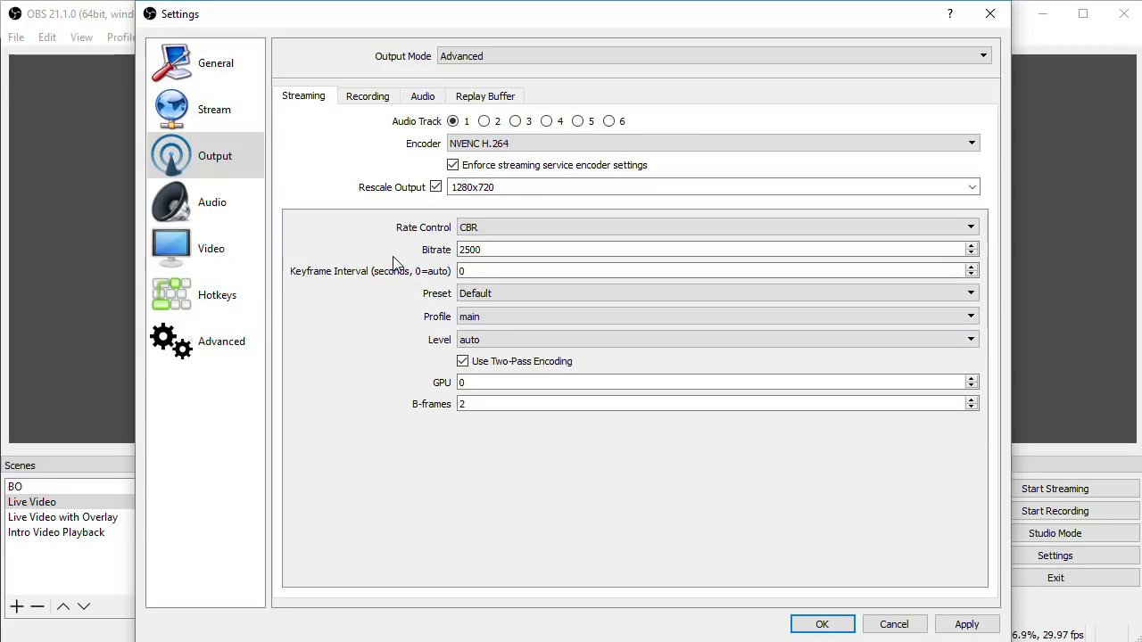
click(373, 99)
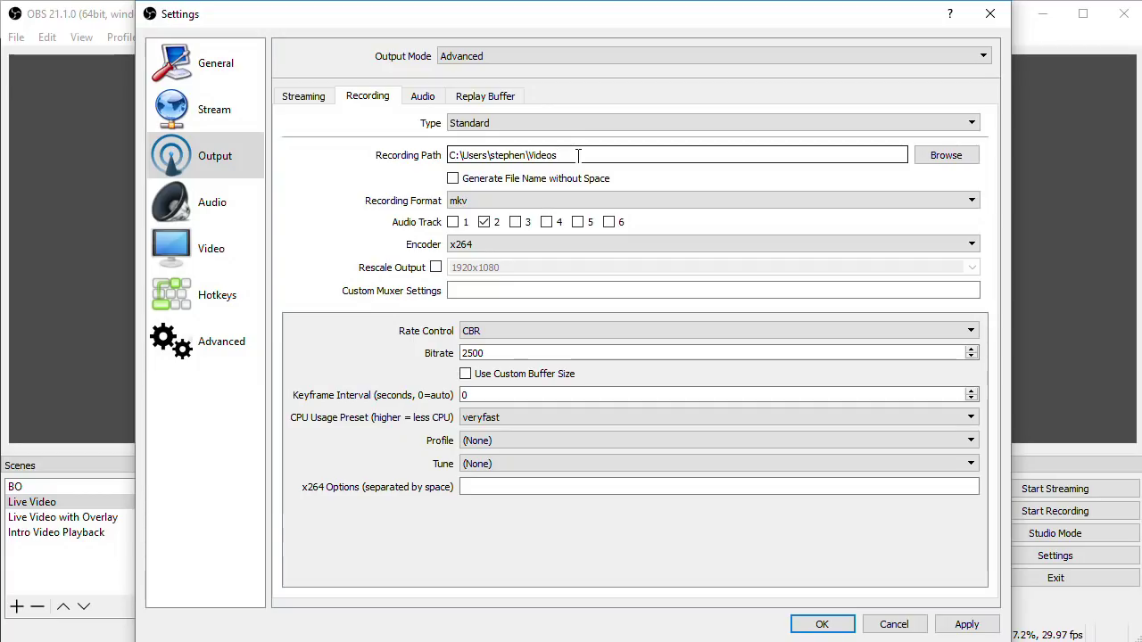
Set the recording format to mp4 and keep x264 as the recording encoder
click(537, 204)
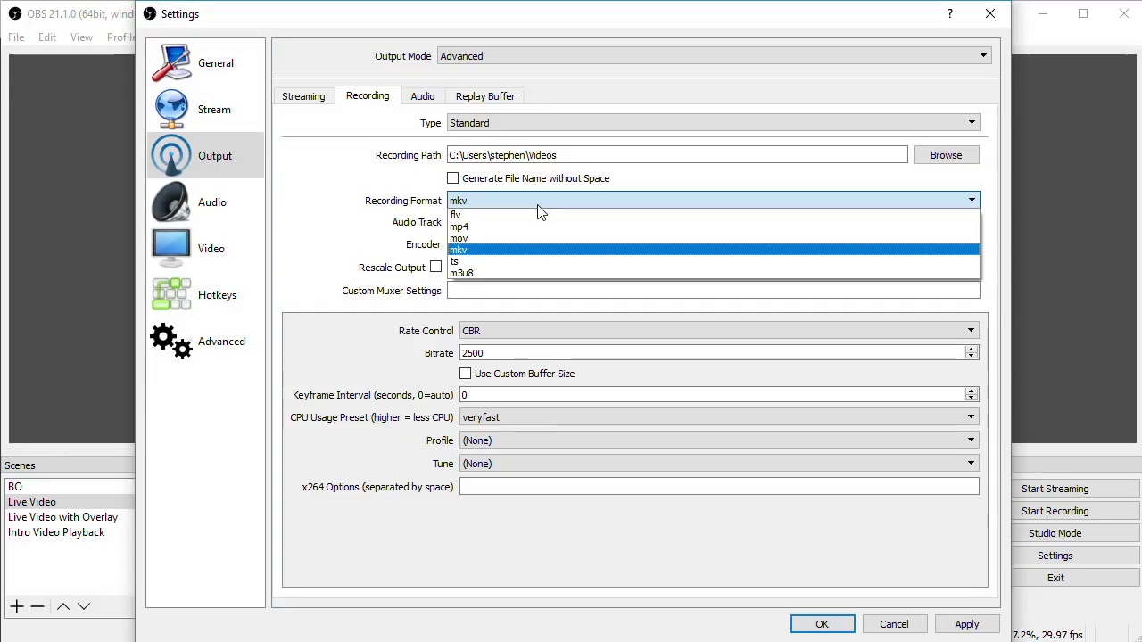
click(536, 227)
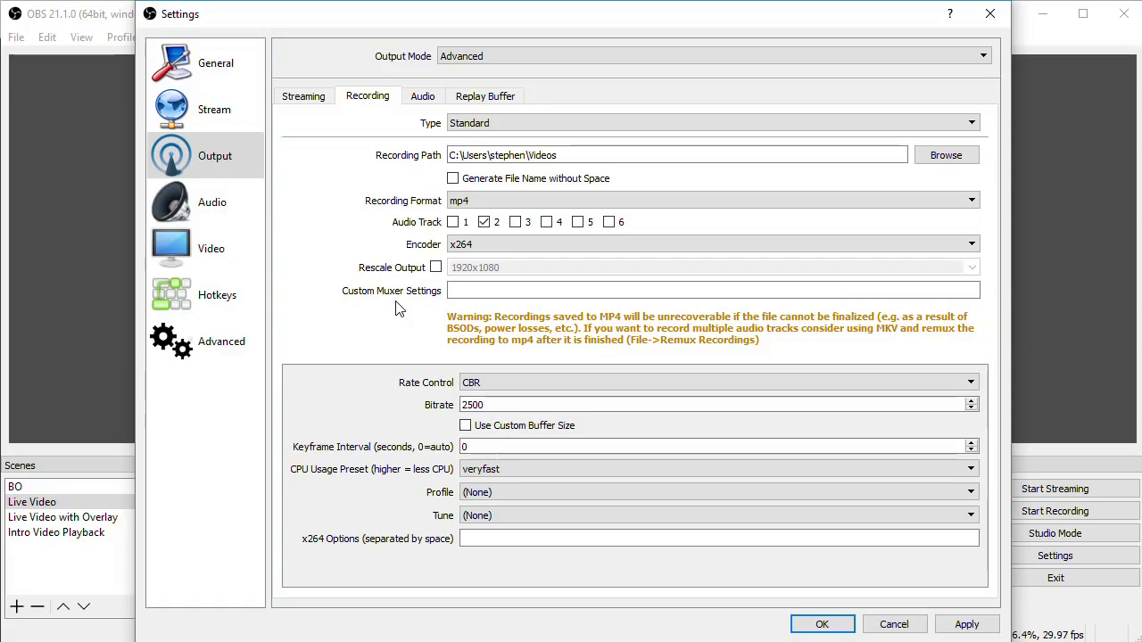
click(498, 247)
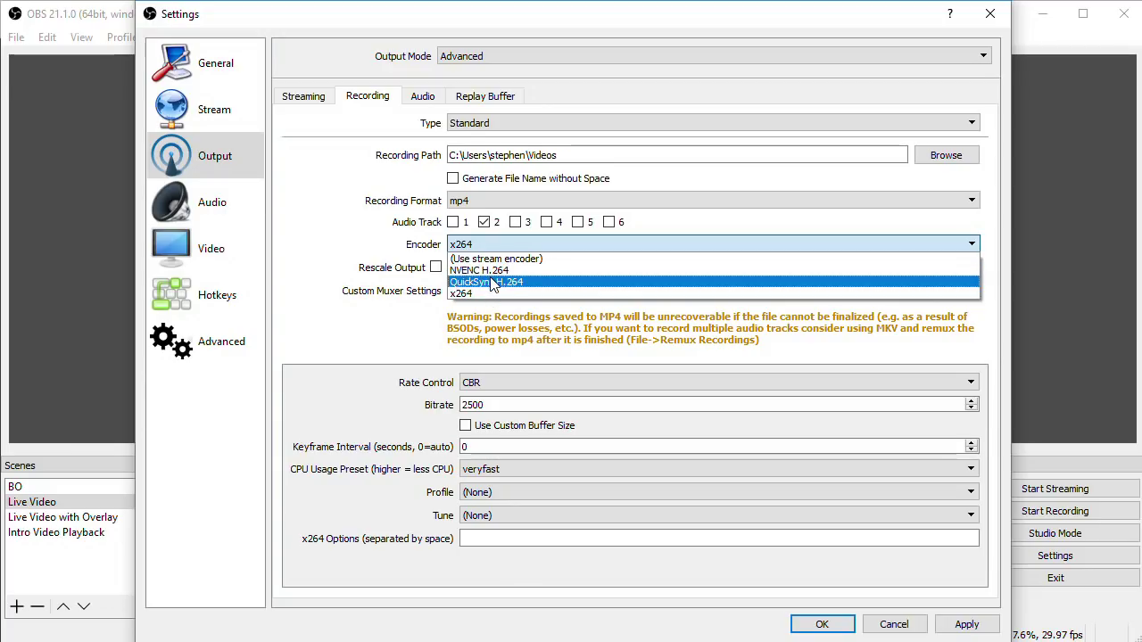
click(492, 259)
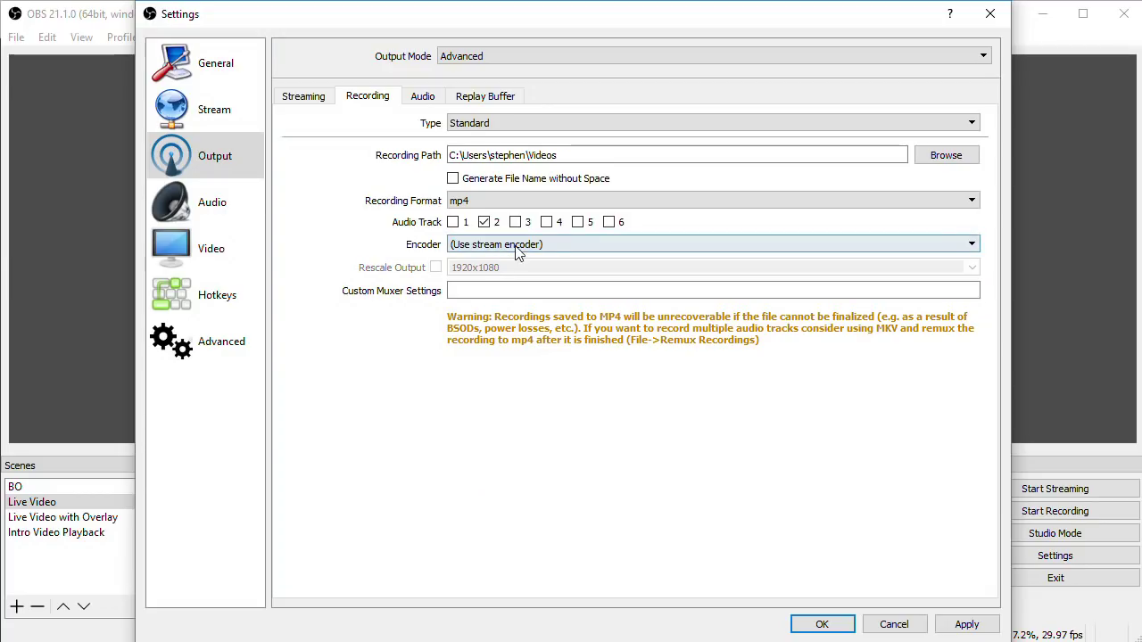
click(515, 243)
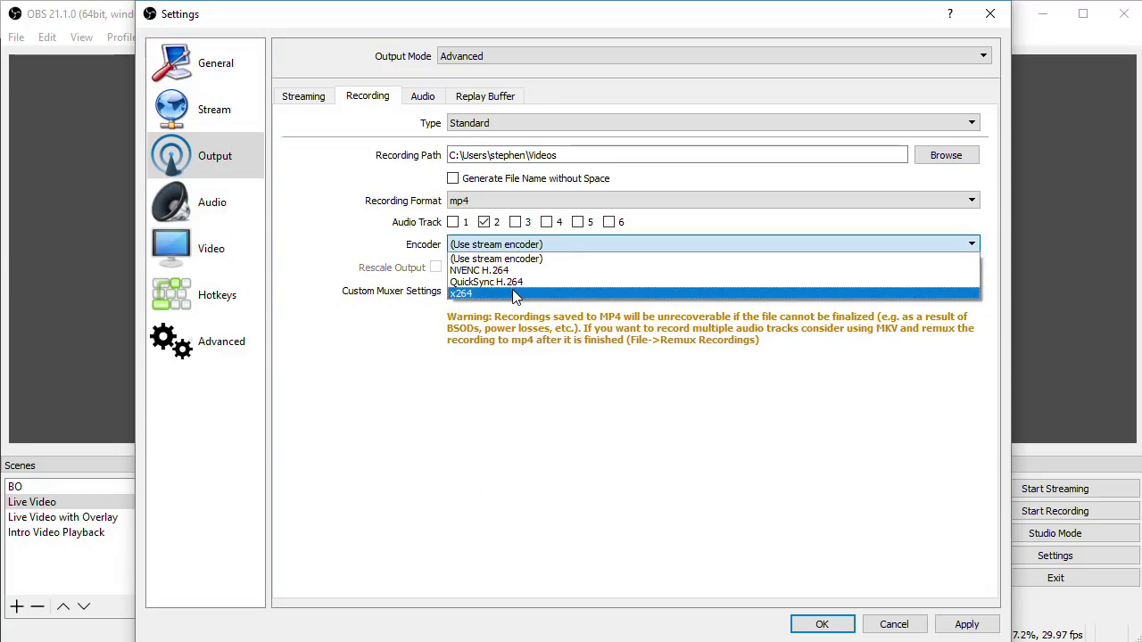
click(514, 294)
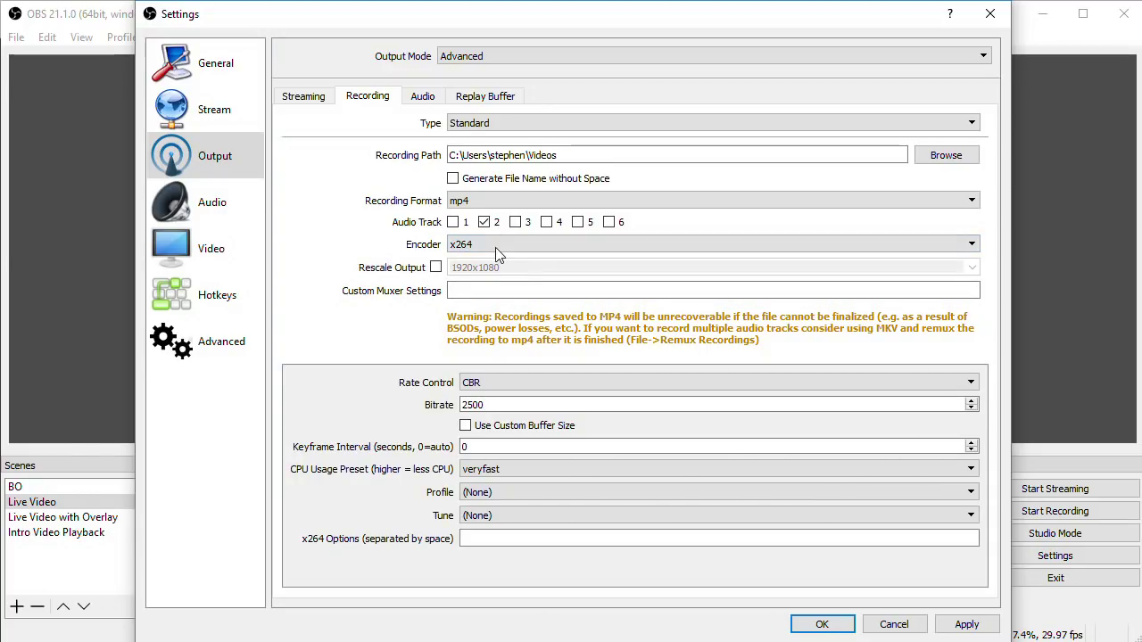
click(316, 98)
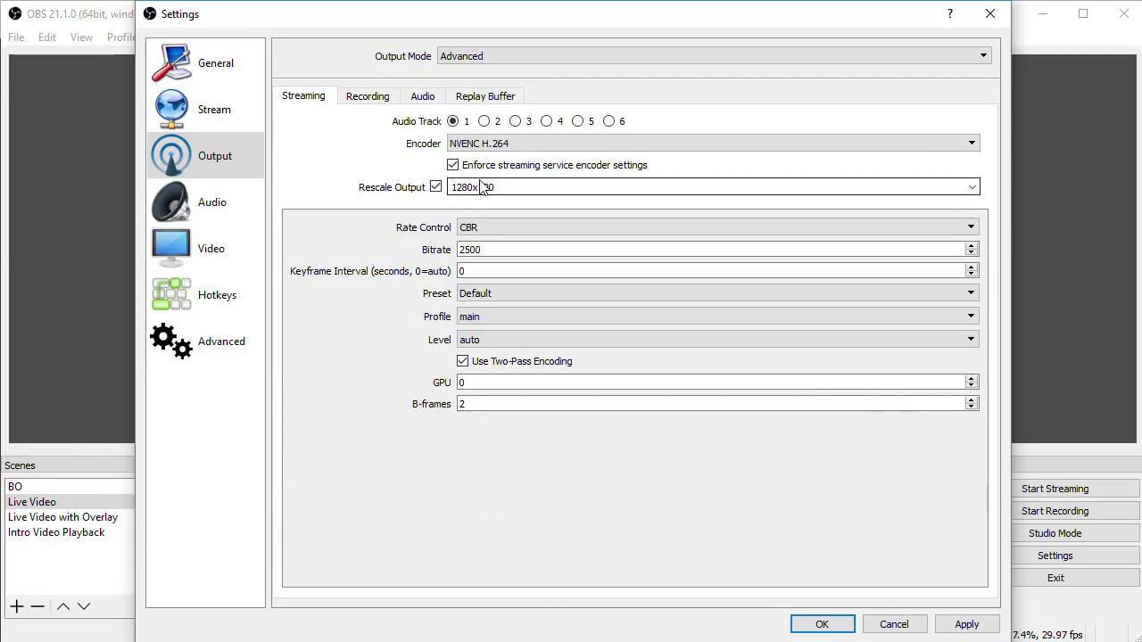
click(382, 97)
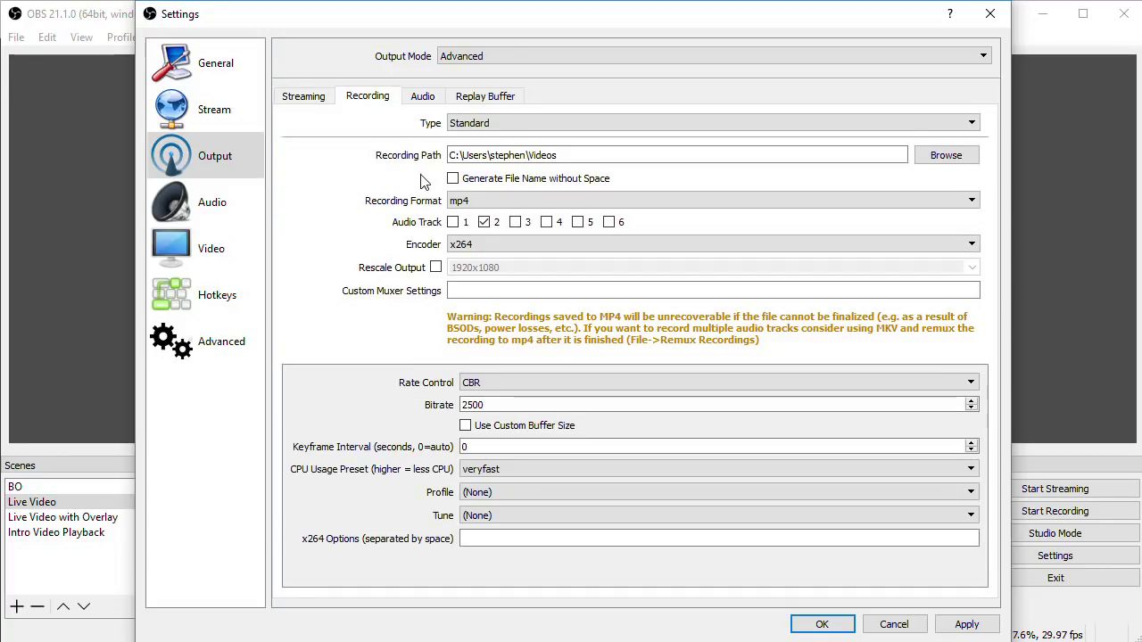
Change the recording rate control to VBR
click(481, 381)
key(Escape)
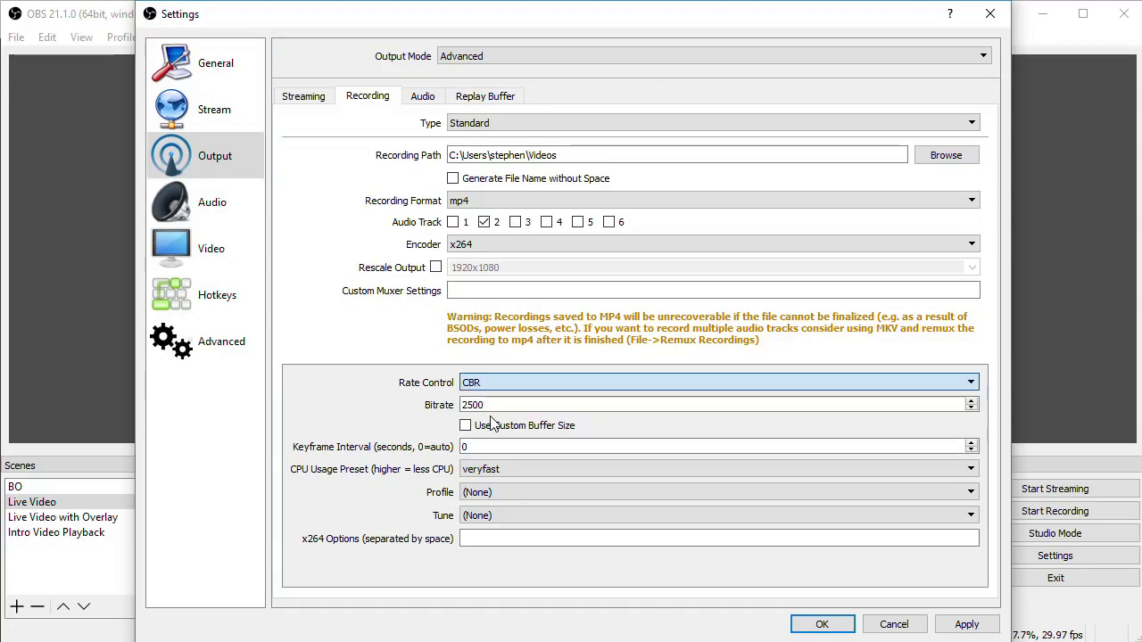
key(Down)
key(Down)
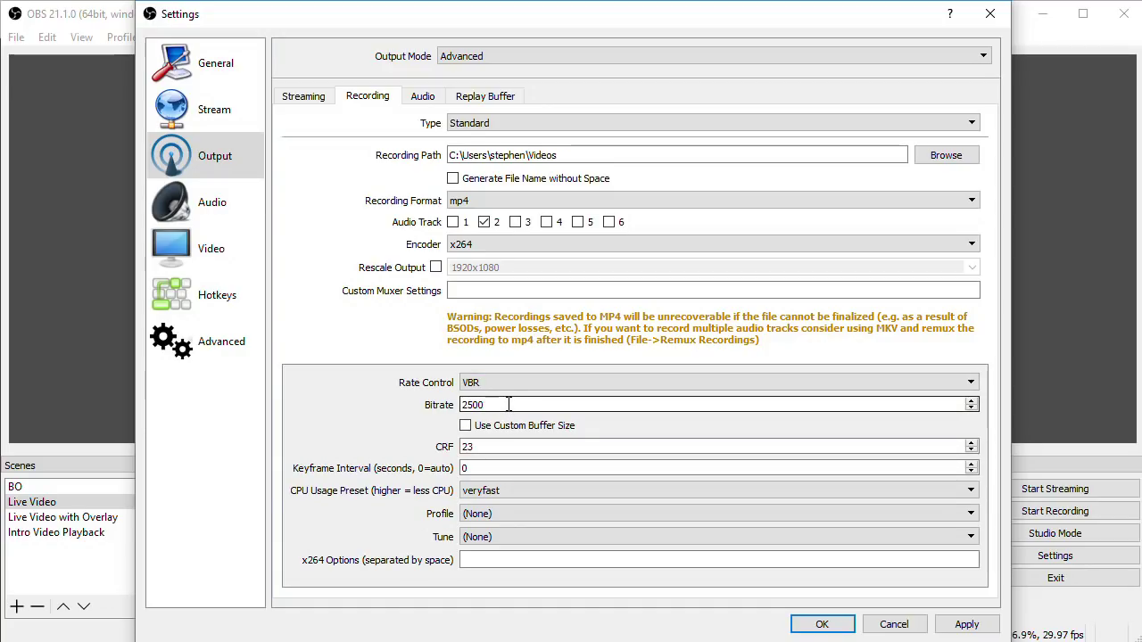
Set the recording bitrate to 35000, then lower it to 28000
drag(509, 404, 404, 398)
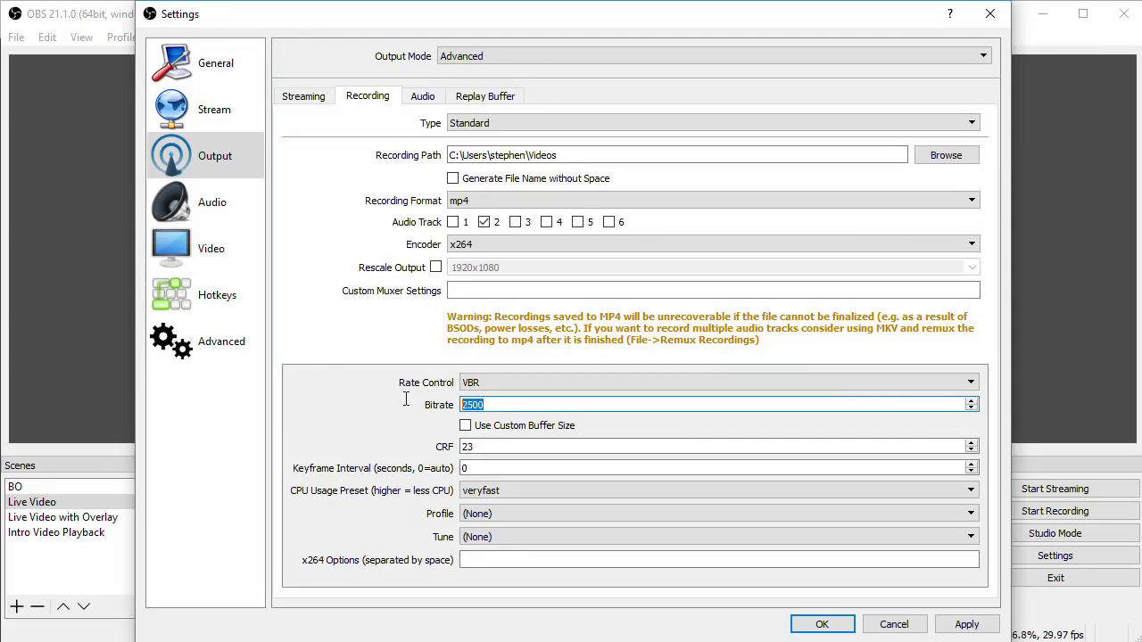
text(35000)
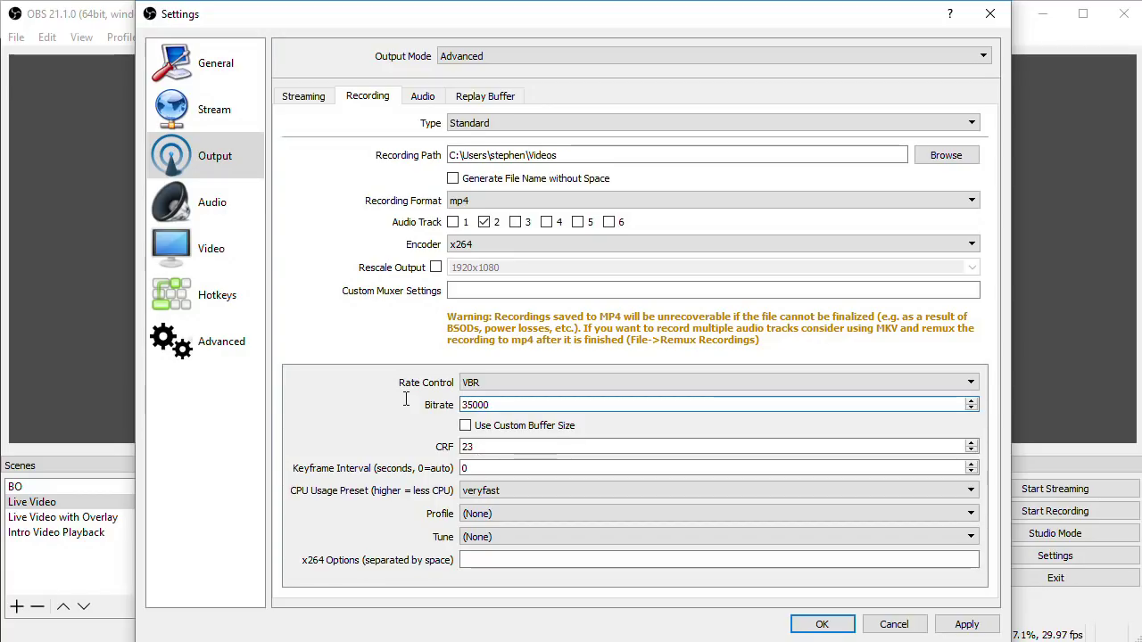
drag(502, 404, 436, 404)
text(28)
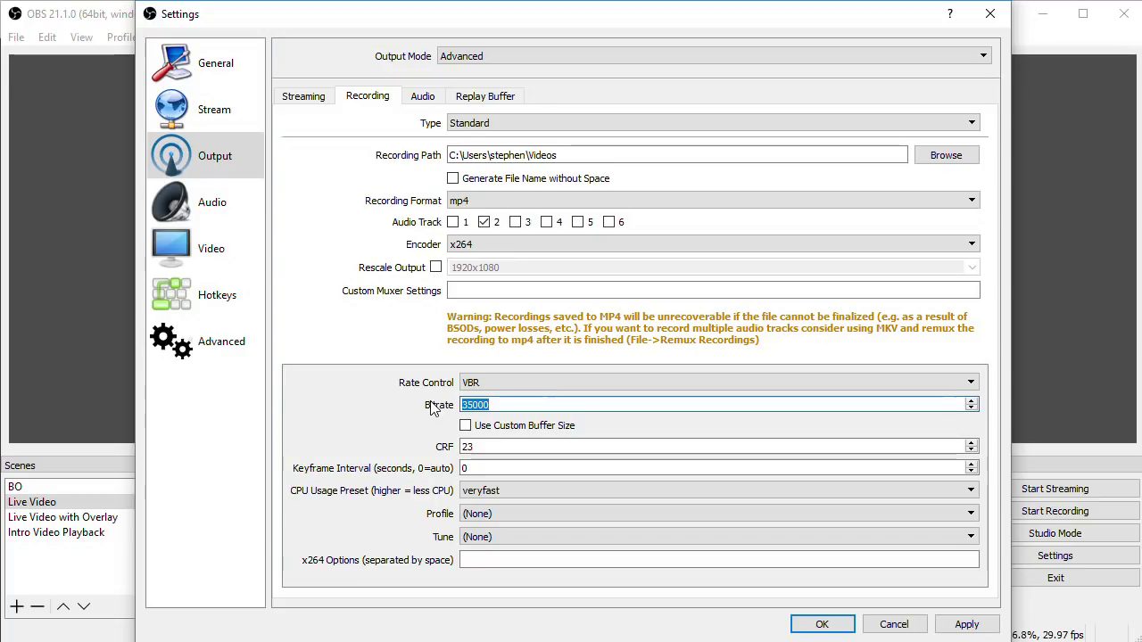
text(000)
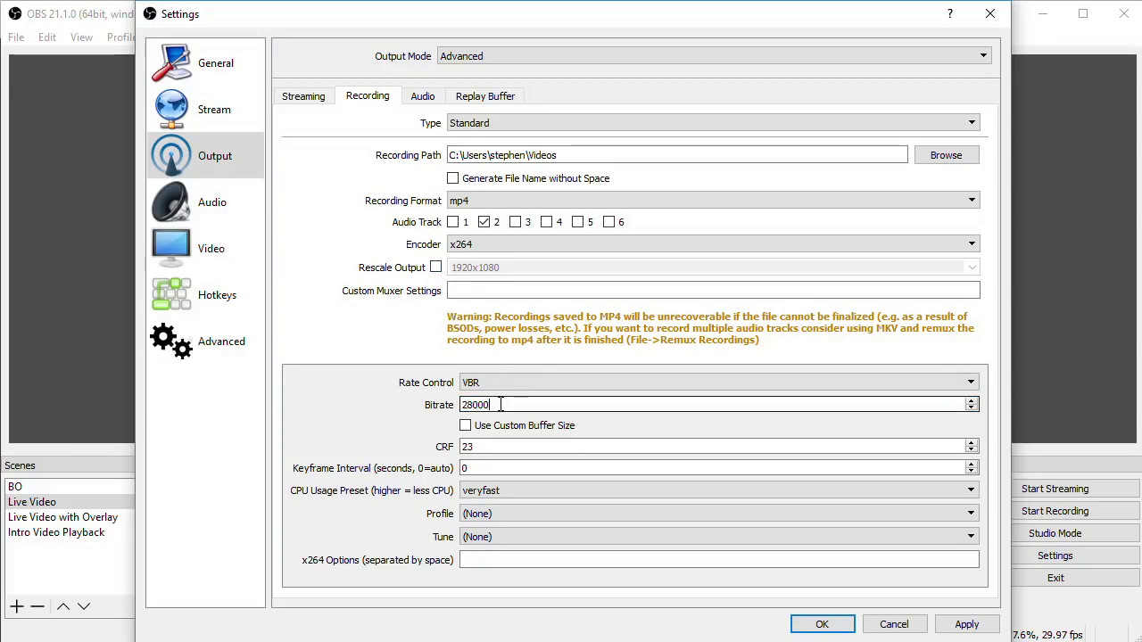
drag(498, 405, 429, 403)
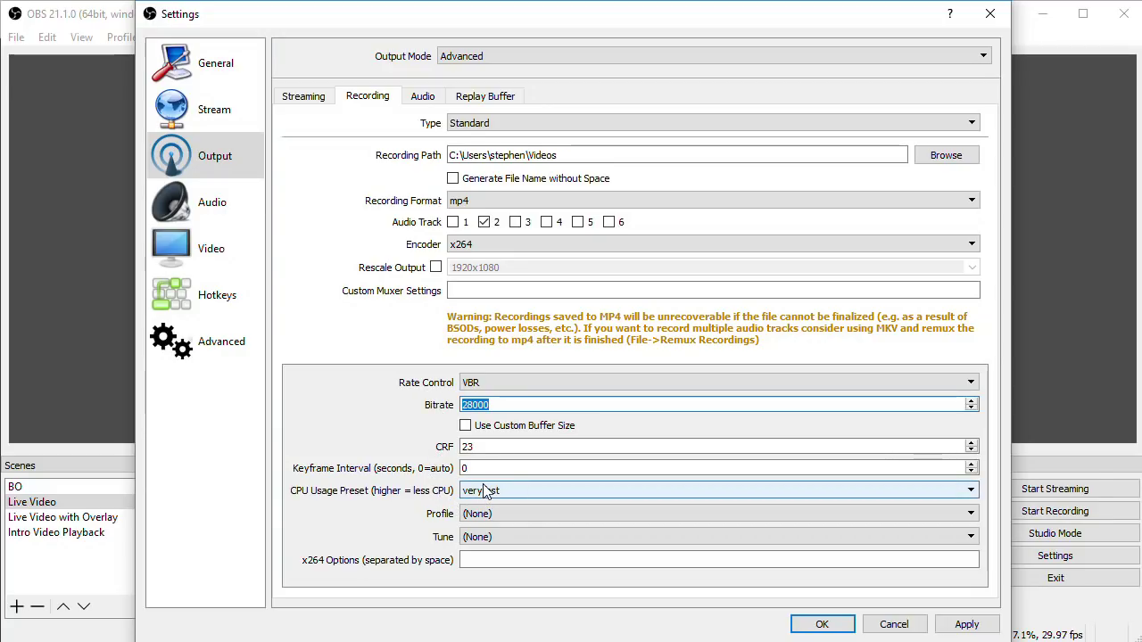
click(422, 97)
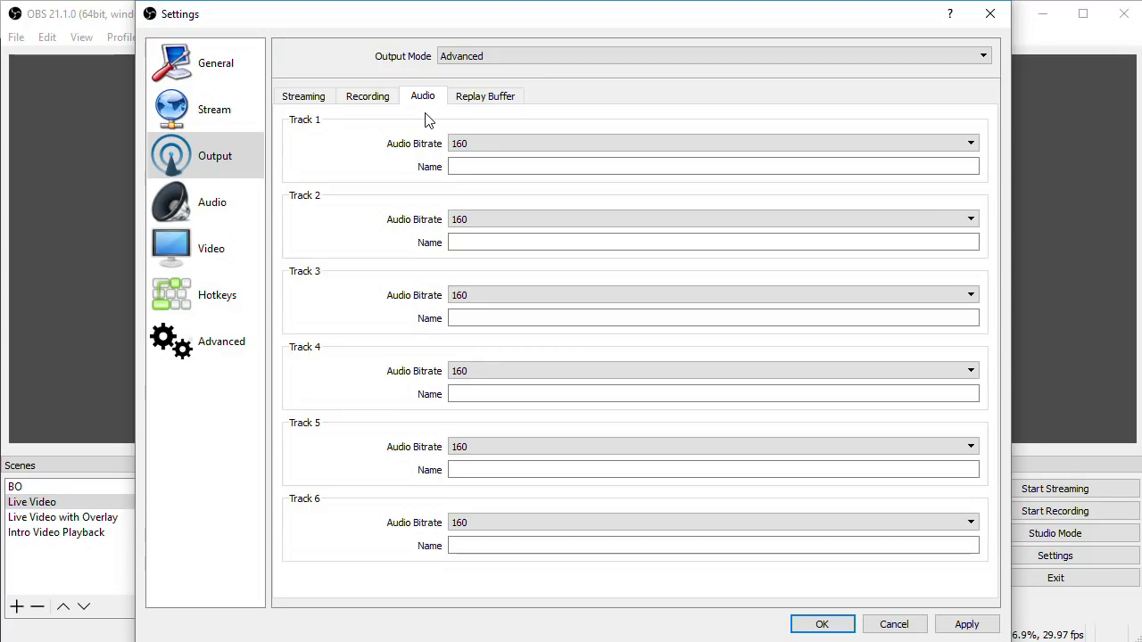
Set the Track 1 audio bitrate to 128 and the Track 2 audio bitrate to 320
click(493, 164)
click(504, 144)
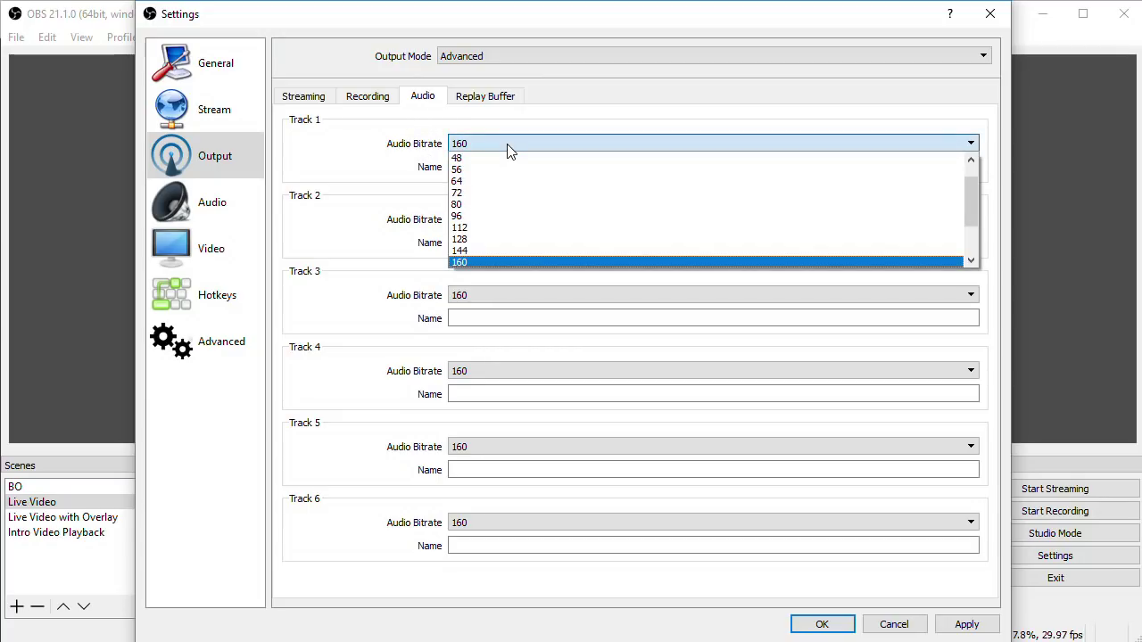
click(487, 239)
click(487, 223)
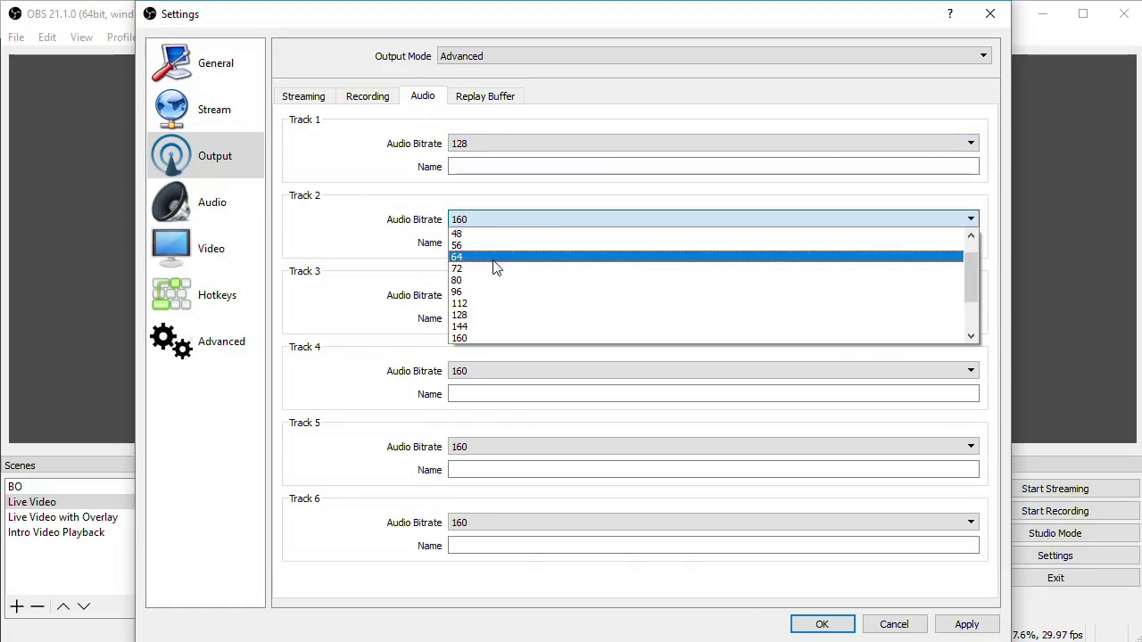
scroll(494, 265, down, 2)
click(488, 339)
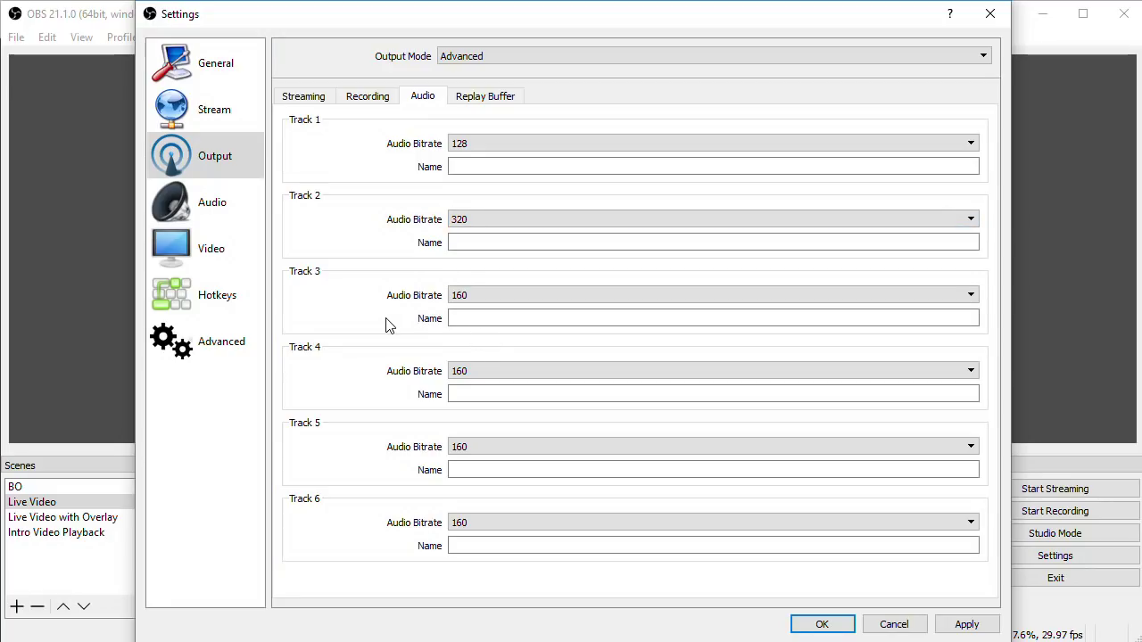
click(308, 98)
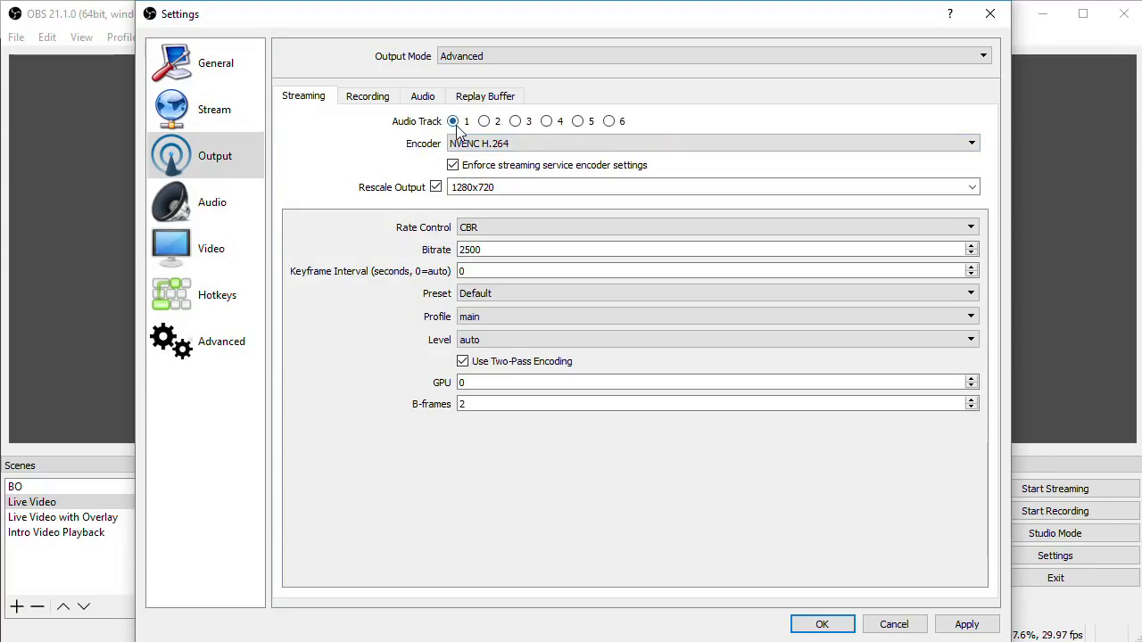
Keep audio track 2 enabled for recording and save the settings with OK
click(375, 100)
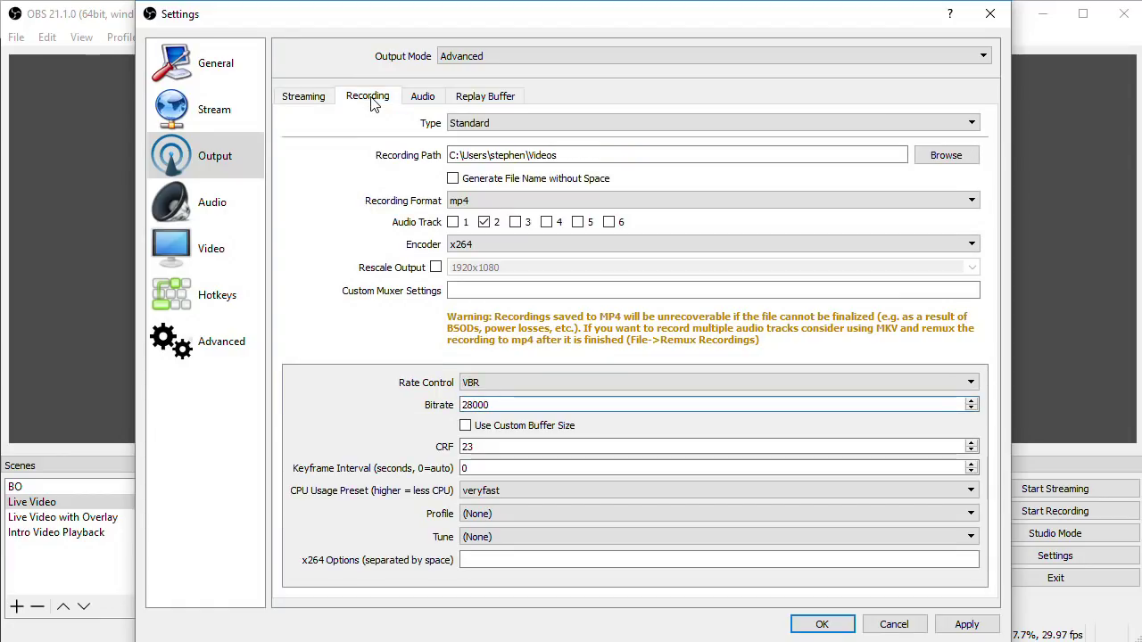
click(484, 223)
click(484, 223)
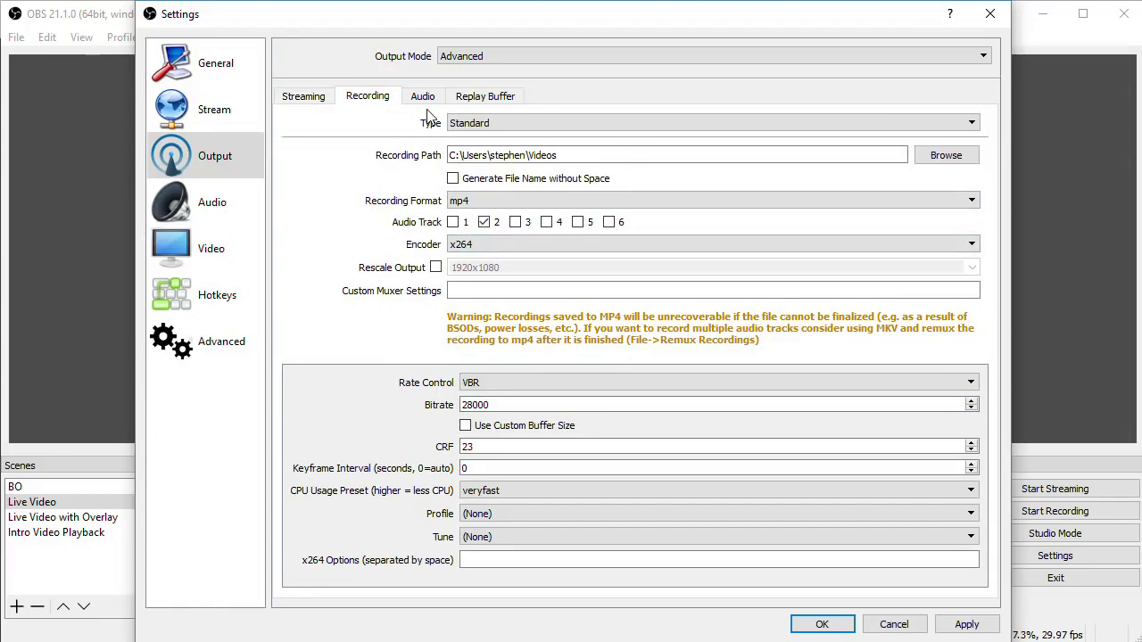
click(821, 625)
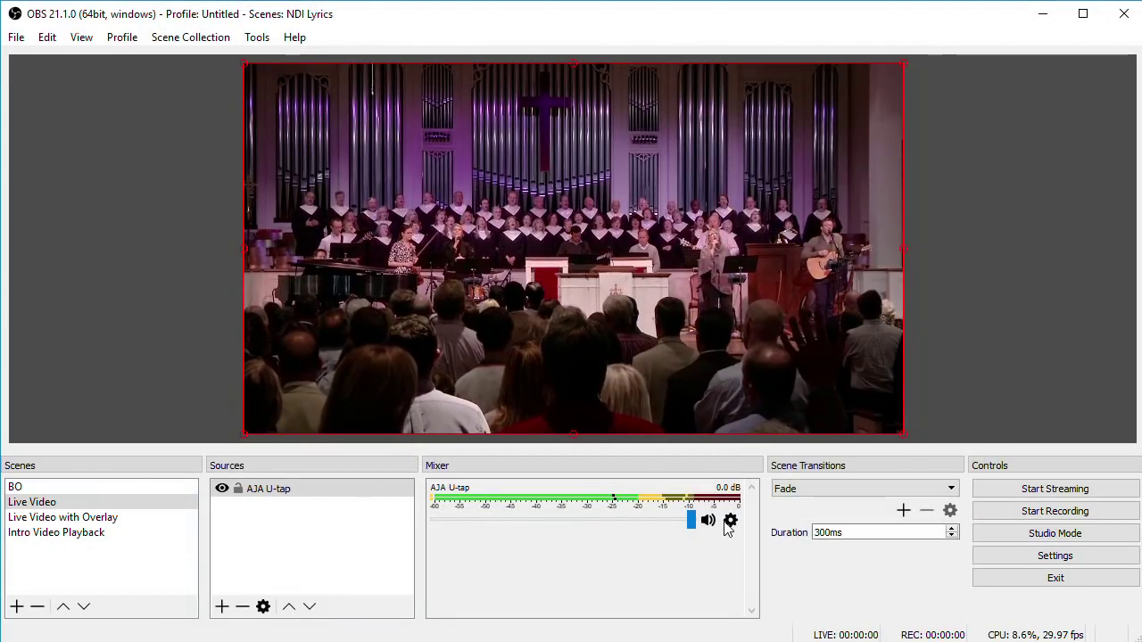
Check AJA U-tap's track assignments in Advanced Audio Properties
click(730, 521)
click(785, 636)
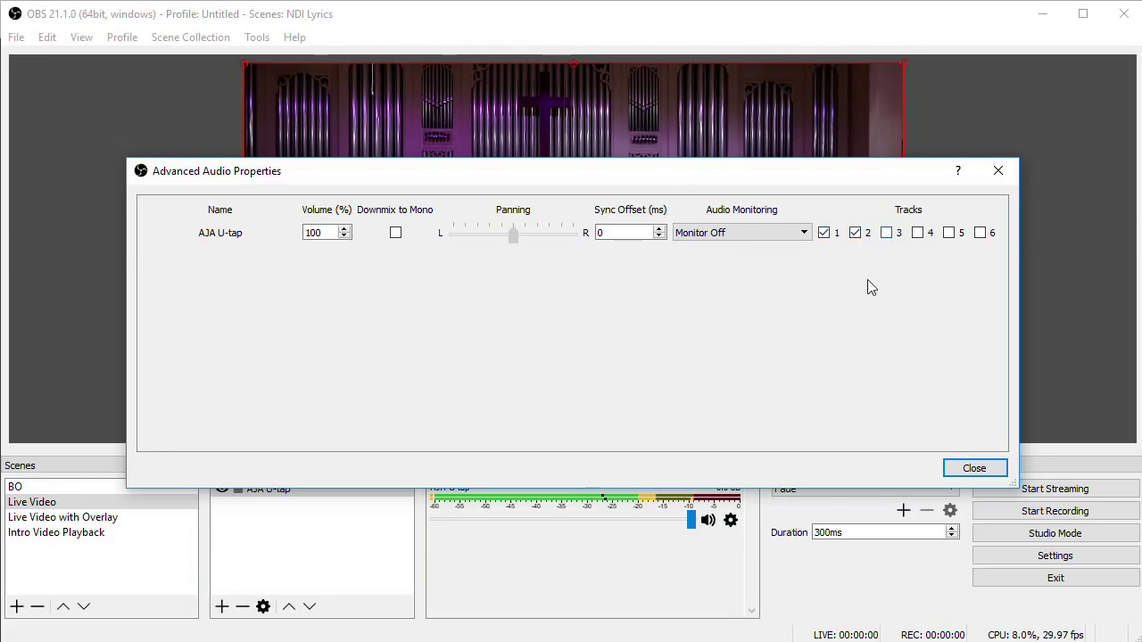
click(963, 471)
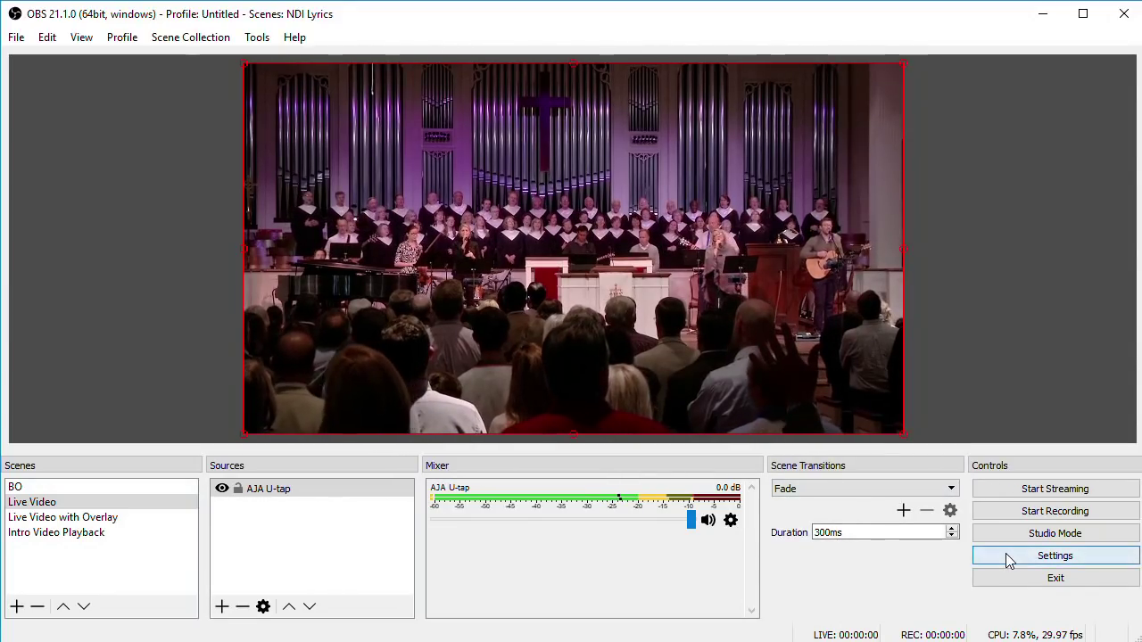
click(1009, 559)
On the Audio page, try a 44.1khz sample rate, then return it to 48khz
click(207, 199)
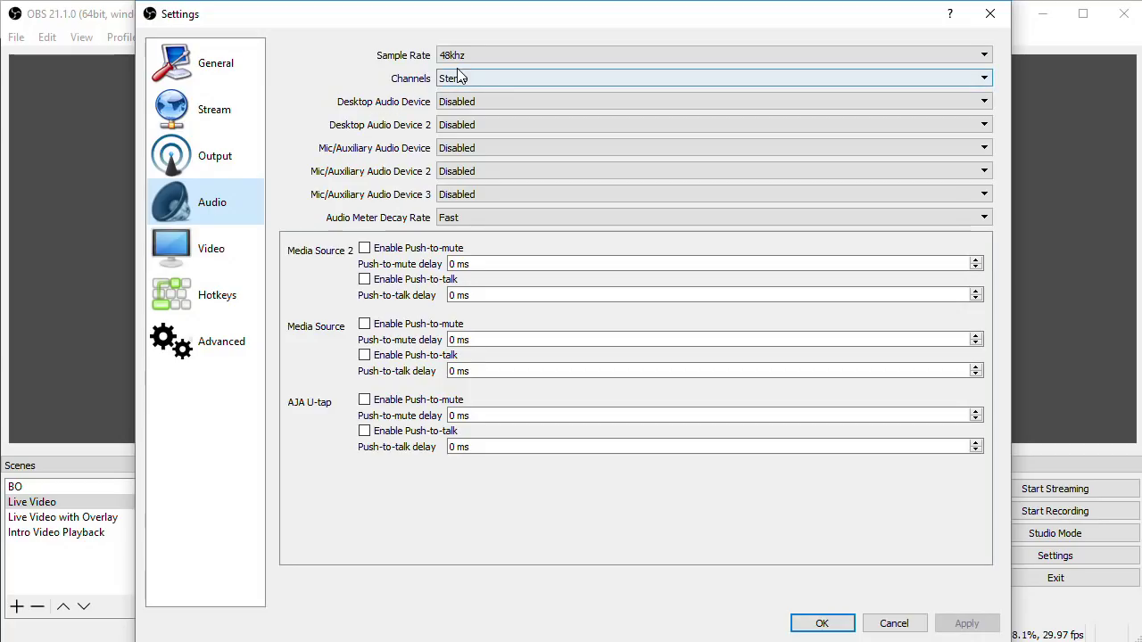
click(501, 55)
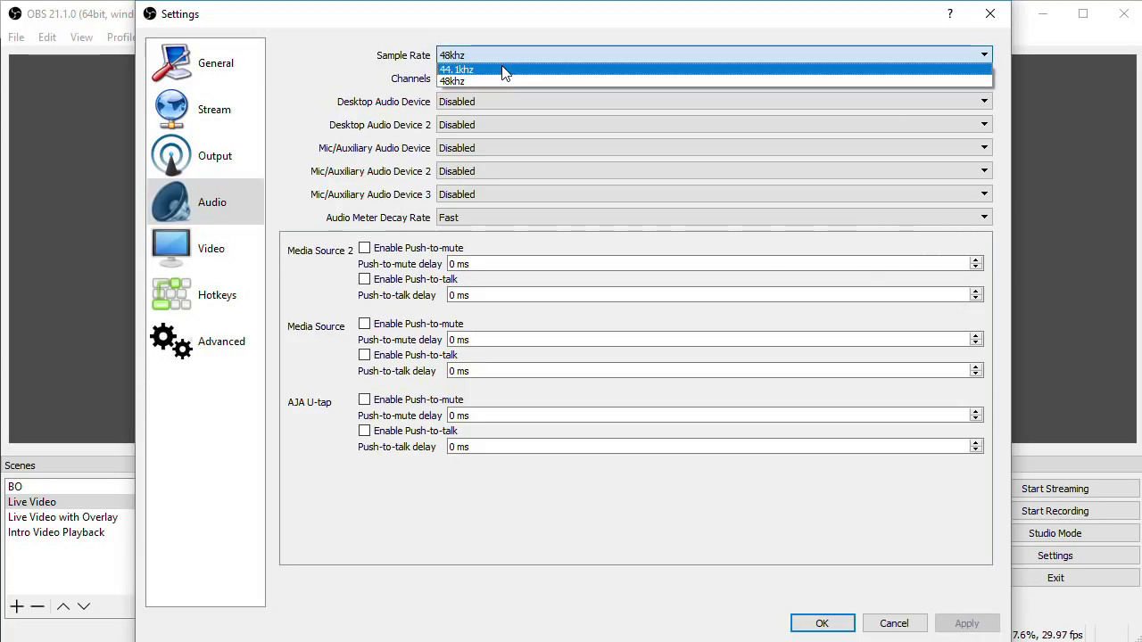
click(503, 70)
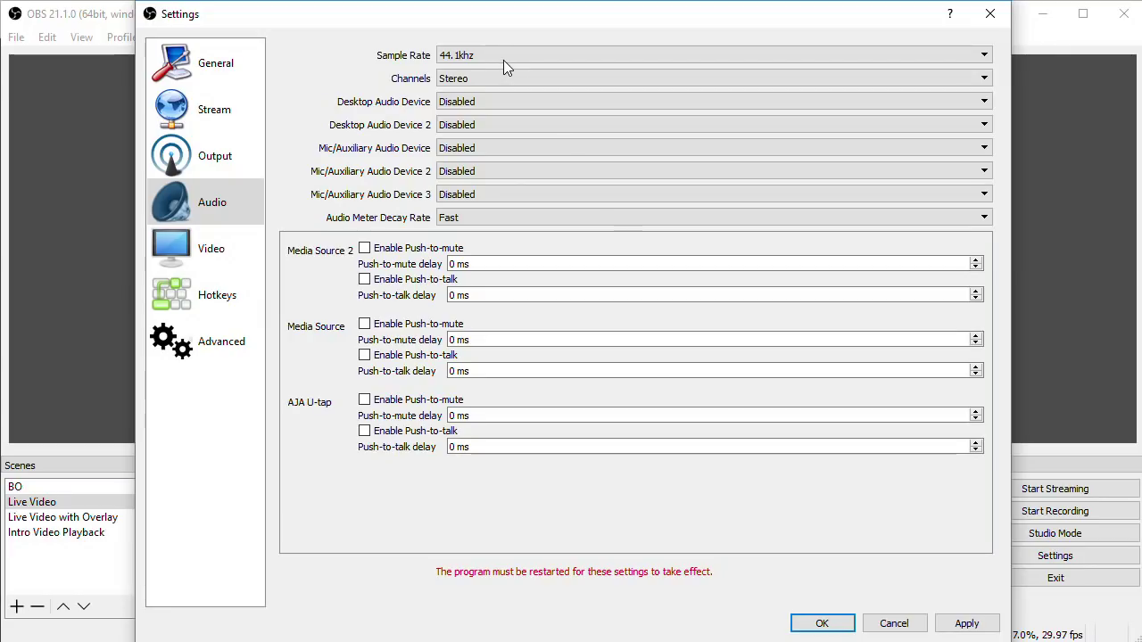
click(503, 55)
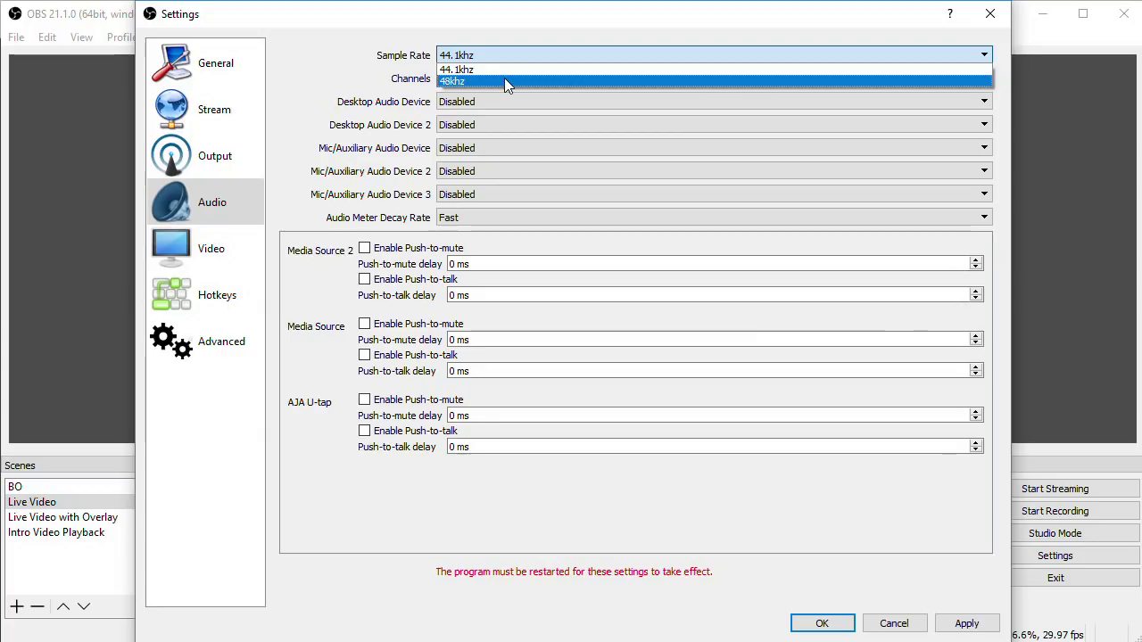
click(504, 81)
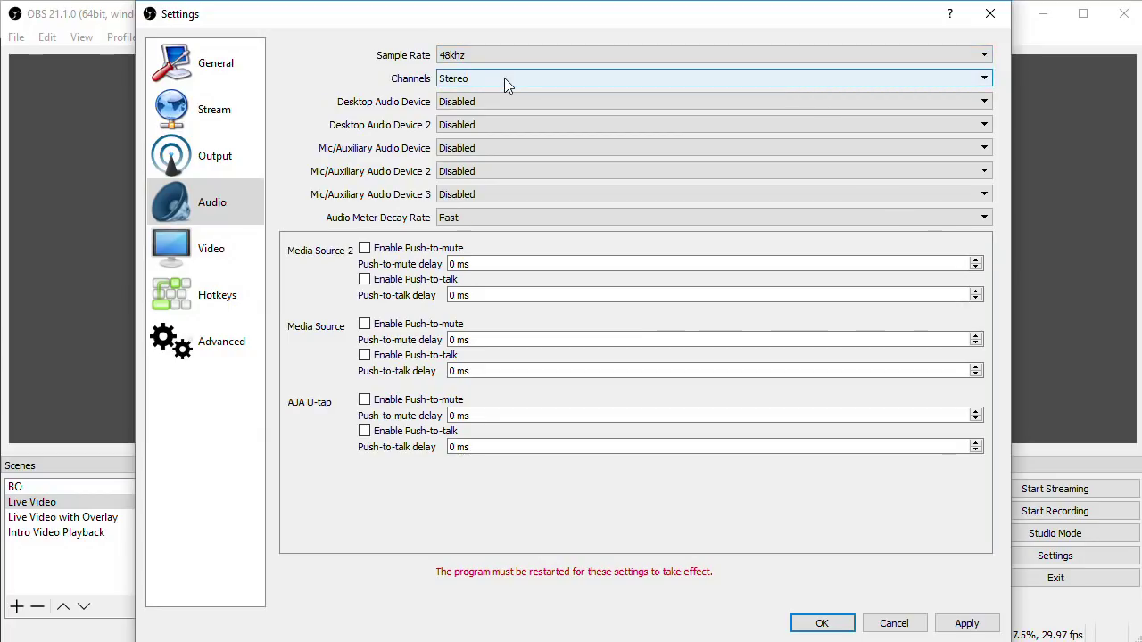
Set audio channels to Mono, briefly reverting to Stereo, then apply and close the settings
click(513, 82)
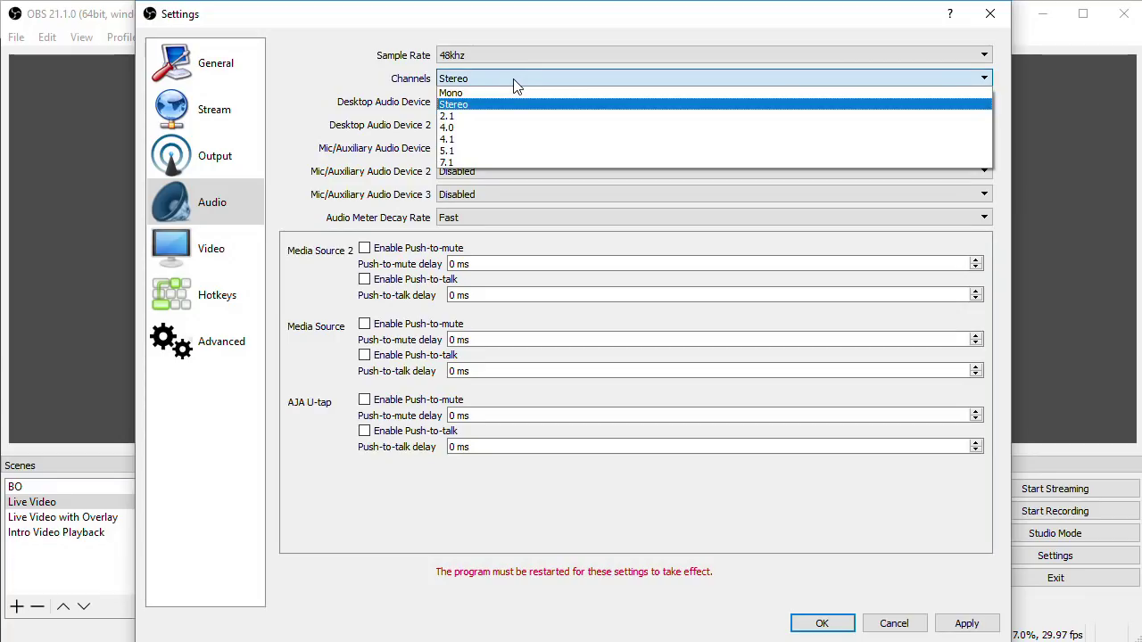
click(512, 93)
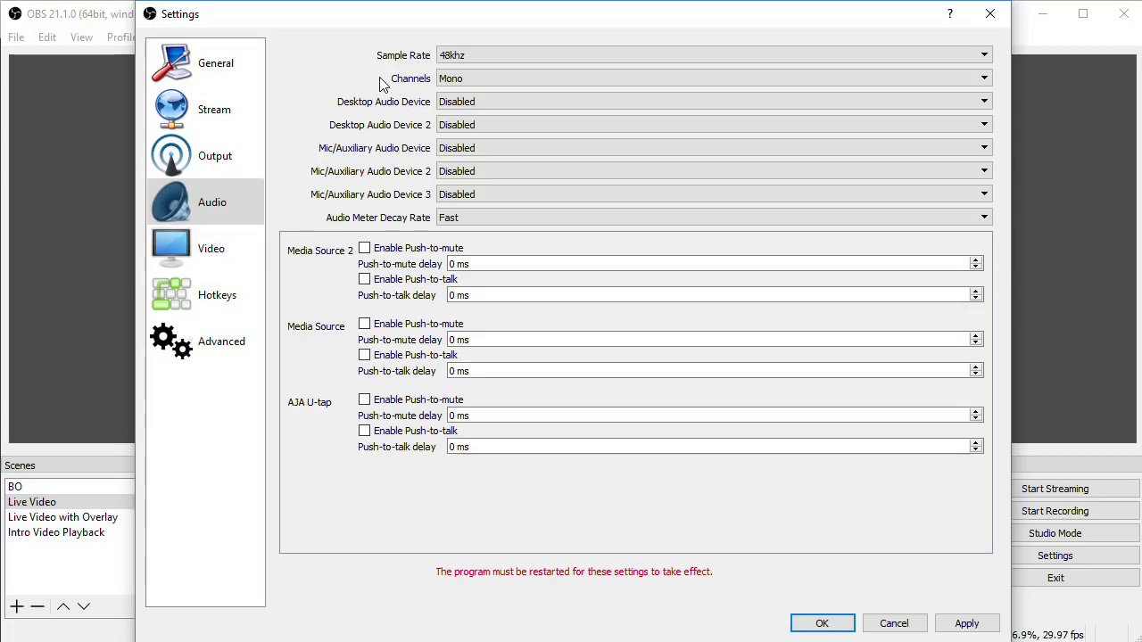
click(503, 81)
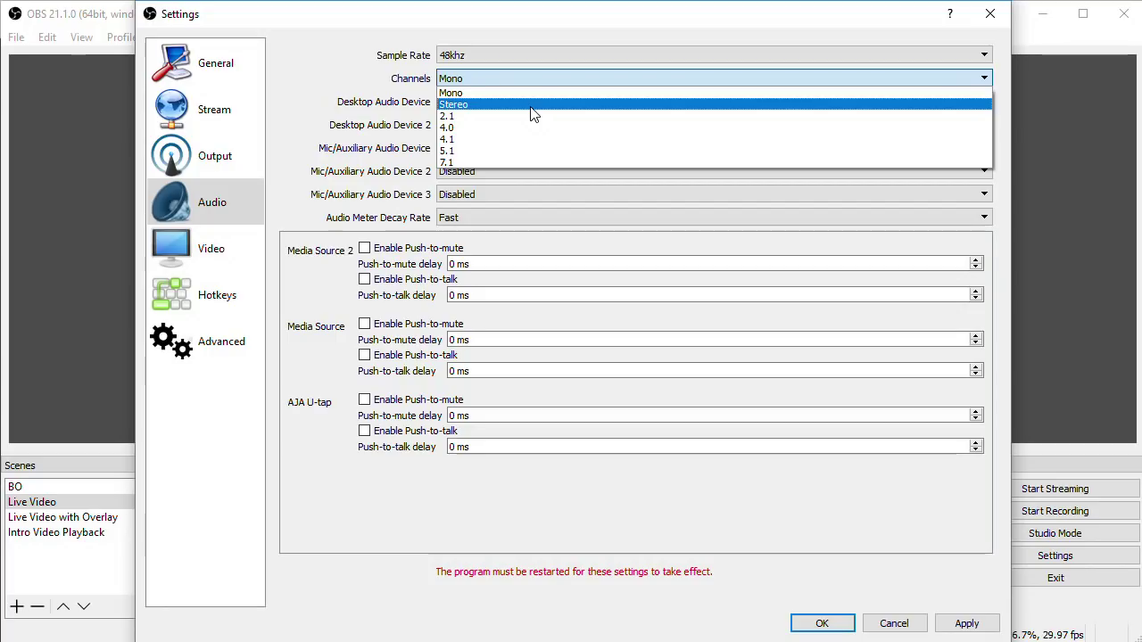
click(530, 105)
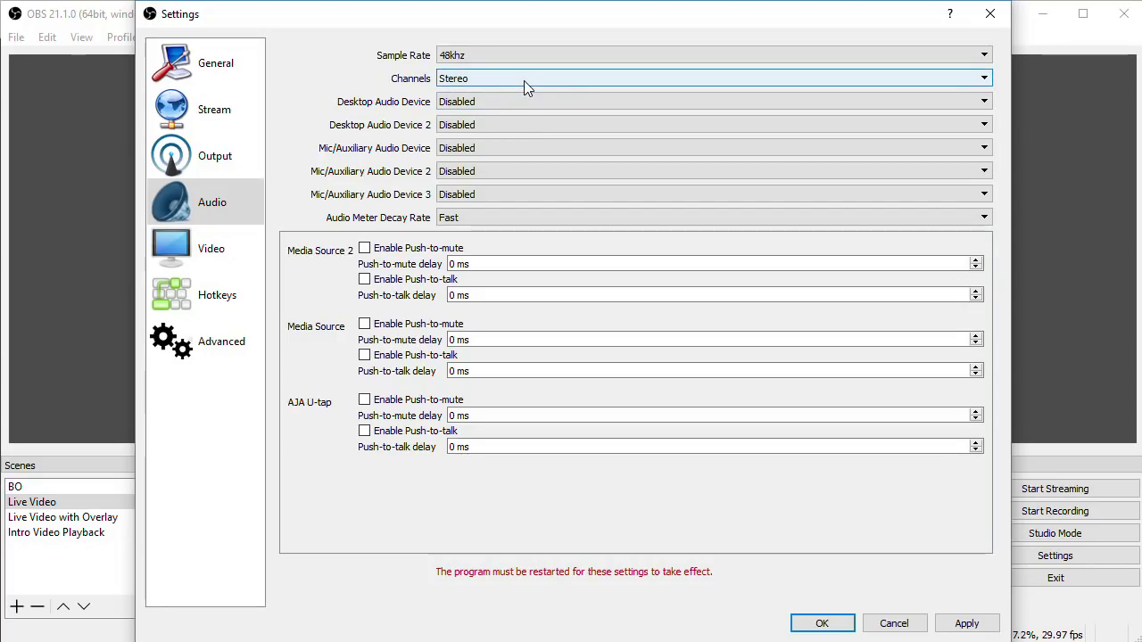
click(523, 80)
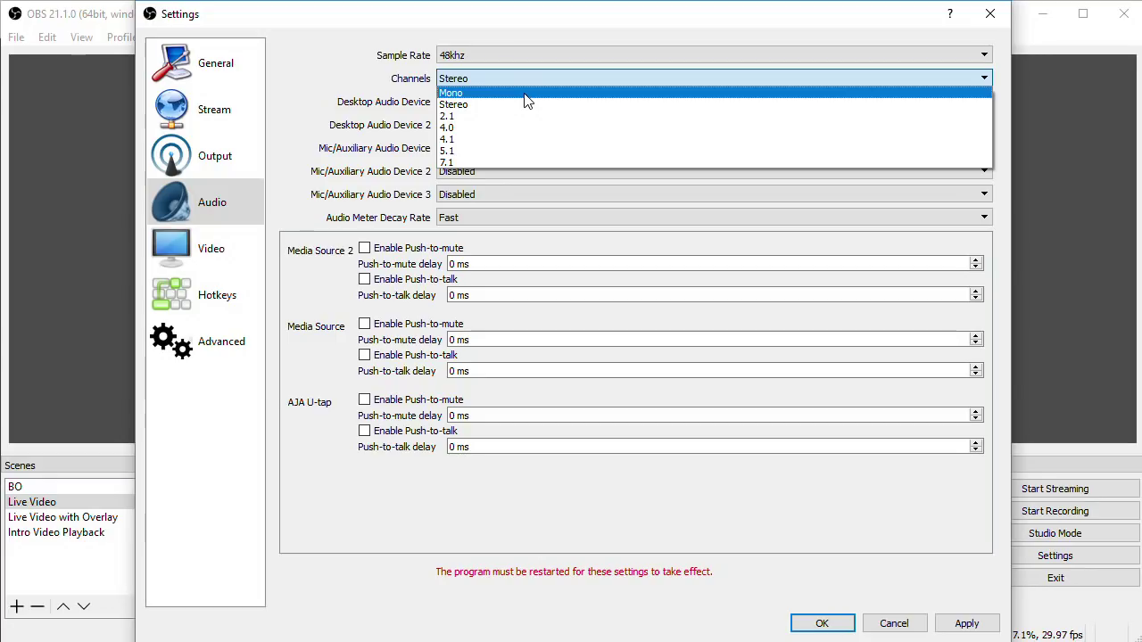
click(525, 94)
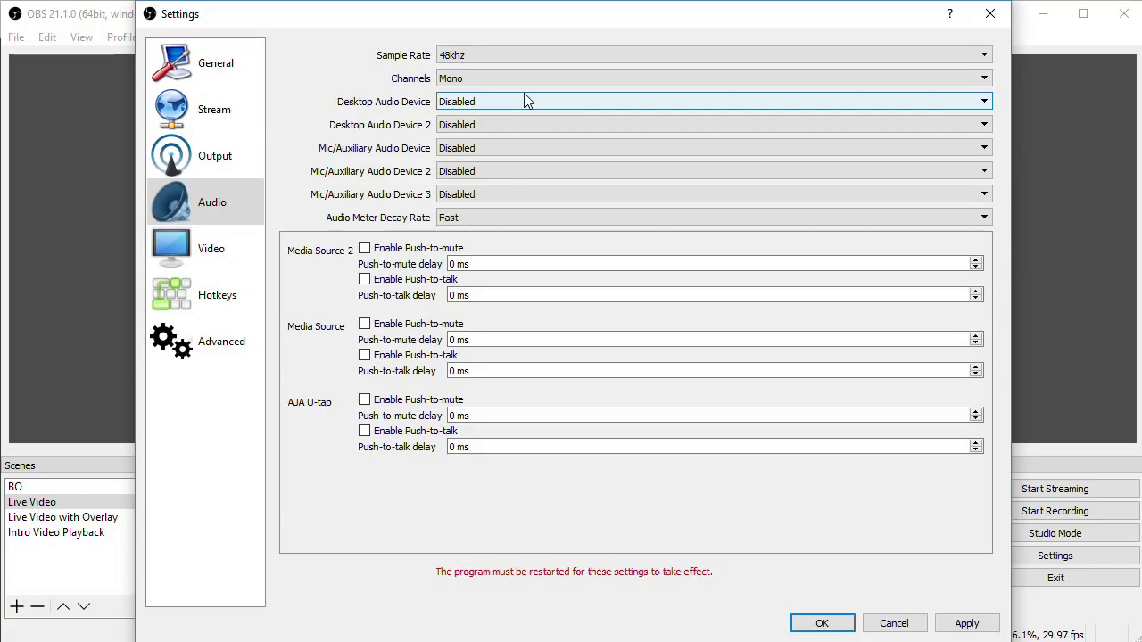
click(818, 622)
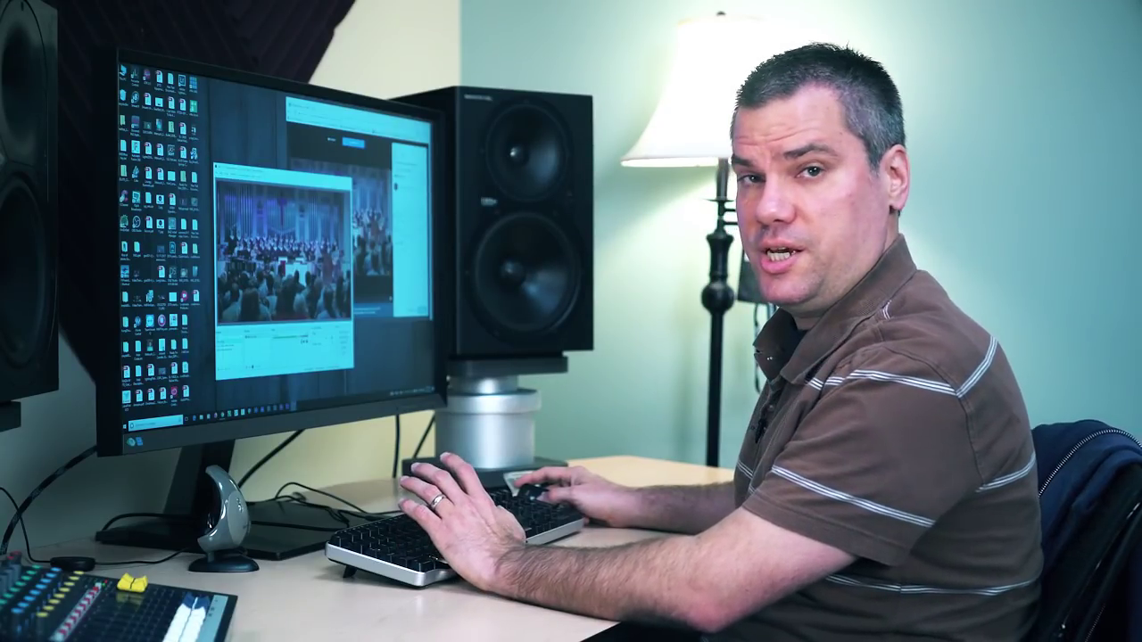